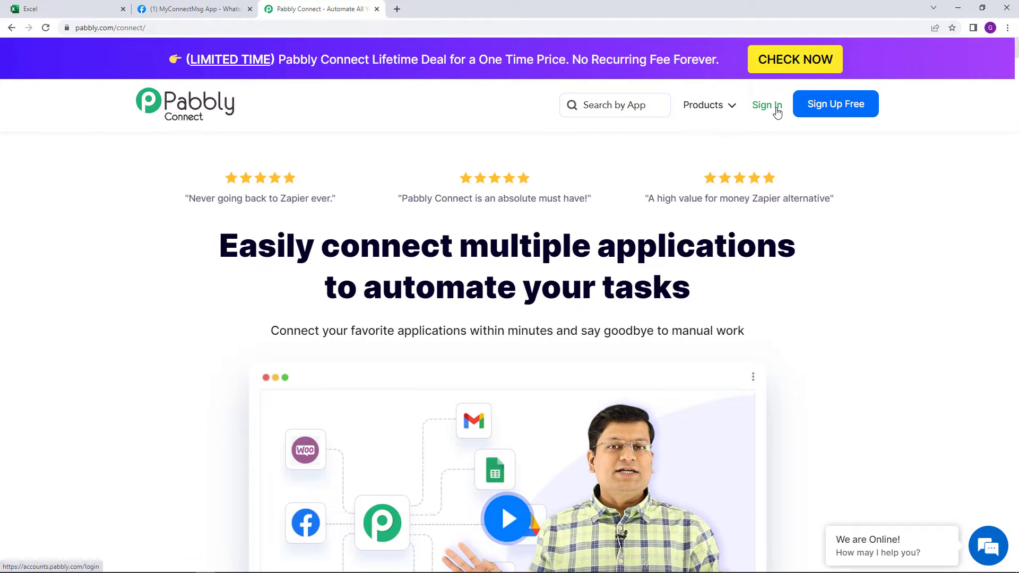
Step: Sign in to Pabbly Connect and create a workflow named "Send WhatsApp Messages From MS Excel"
{"action": "left_click", "coordinate": [767, 106]}
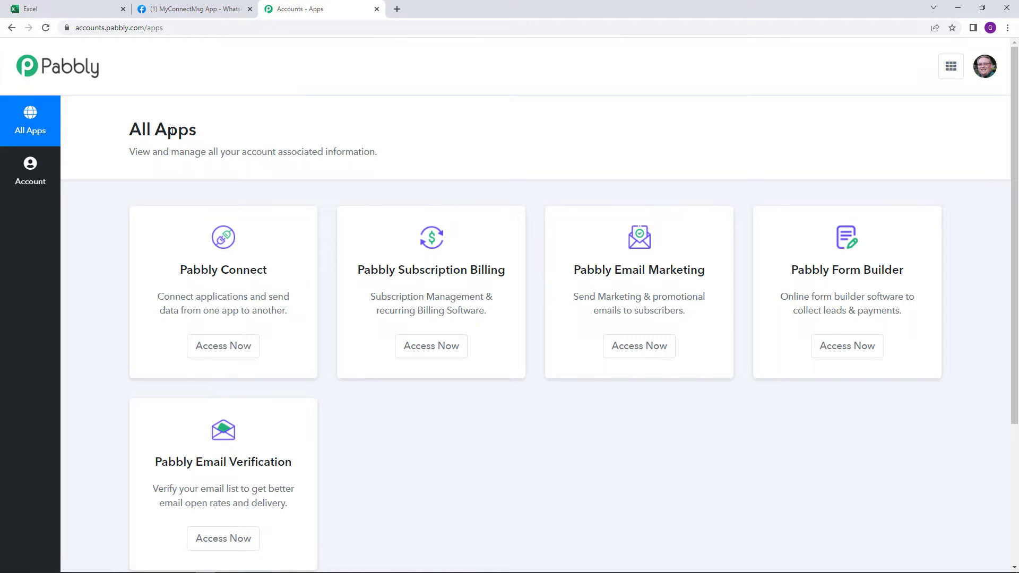
{"action": "left_click", "coordinate": [250, 344]}
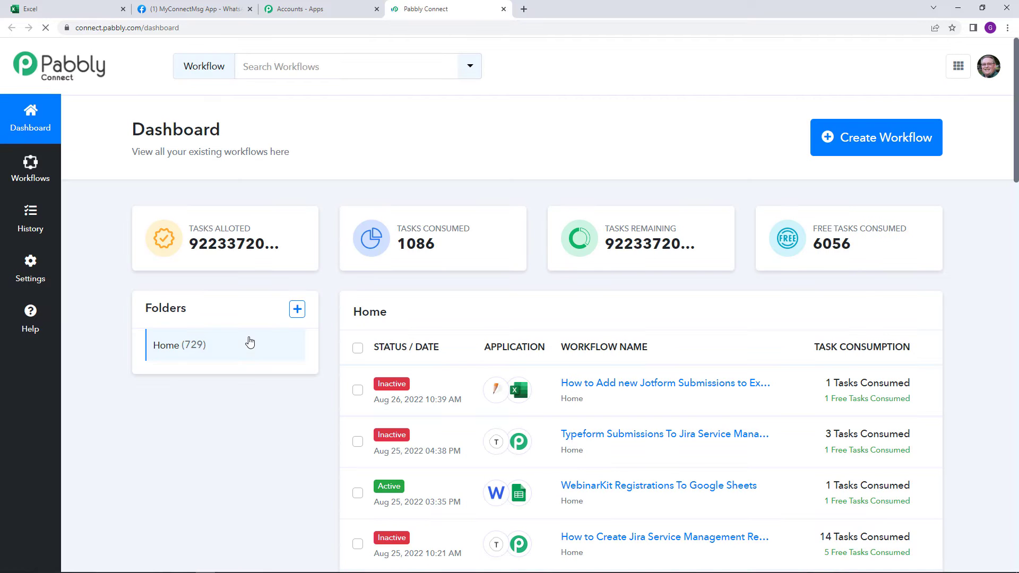
{"action": "left_click", "coordinate": [853, 148]}
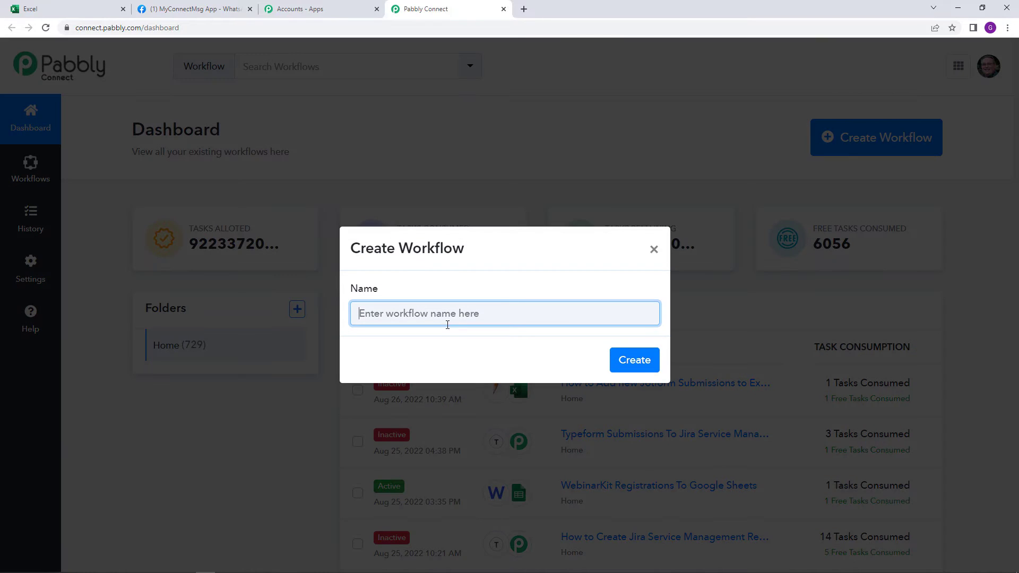
{"action": "type", "text": "Se"}
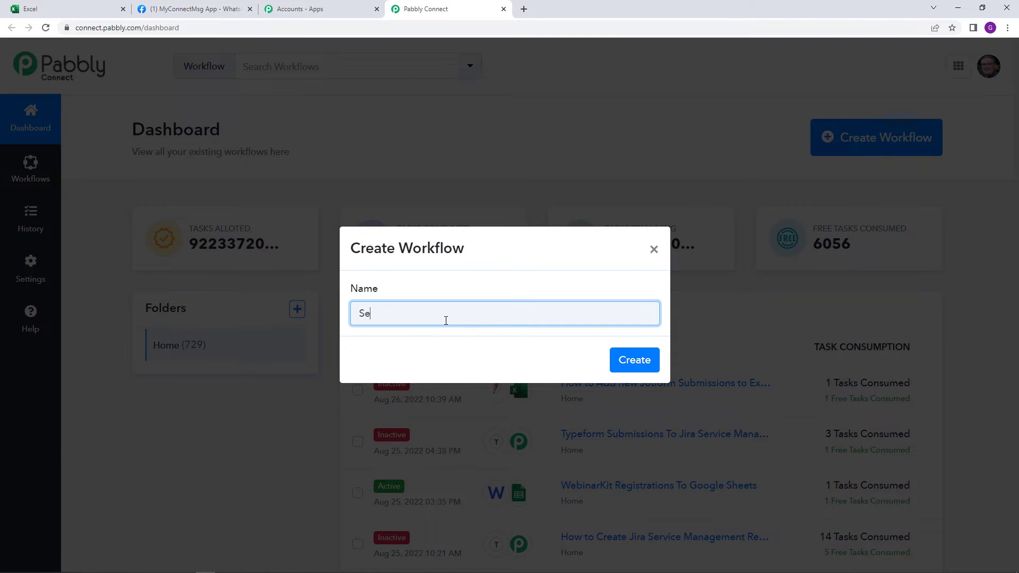
{"action": "type", "text": "nd WhatsApp Messages"}
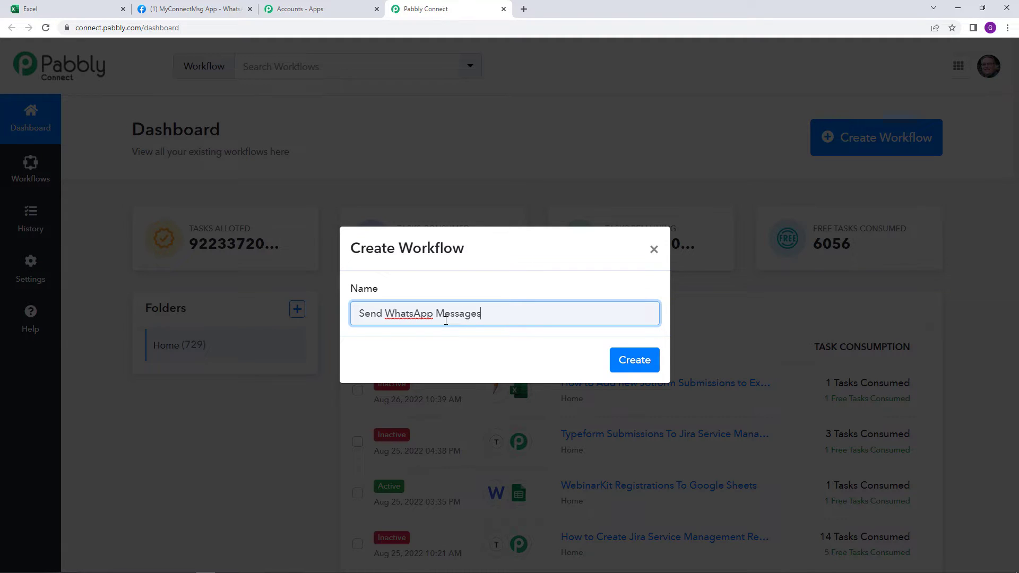
{"action": "type", "text": " From MS Excel"}
{"action": "left_click", "coordinate": [625, 367]}
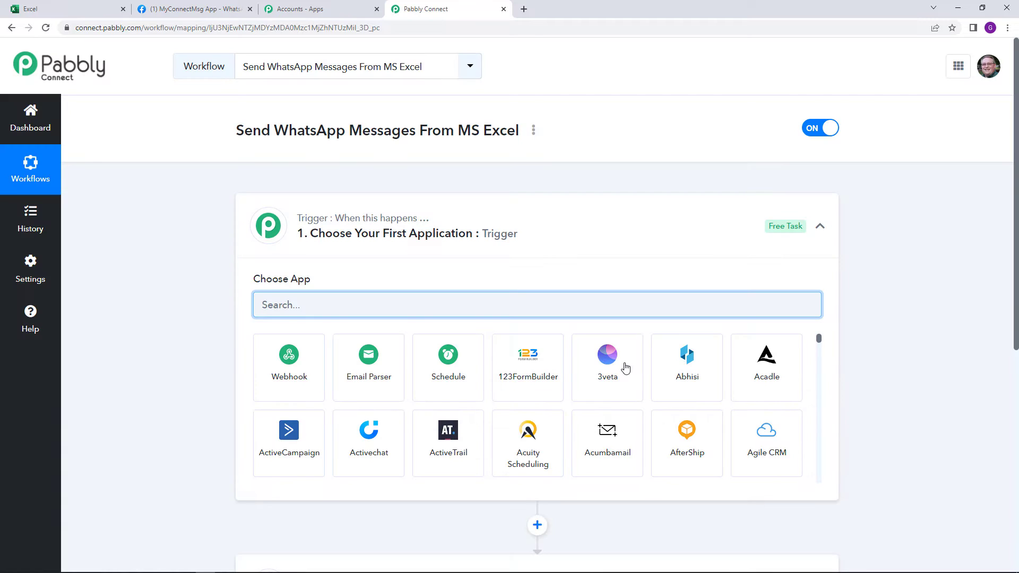
Step: Choose Microsoft Excel as the workflow's trigger app with New Row in Worksheet as the trigger event
{"action": "mouse_move", "coordinate": [325, 226]}
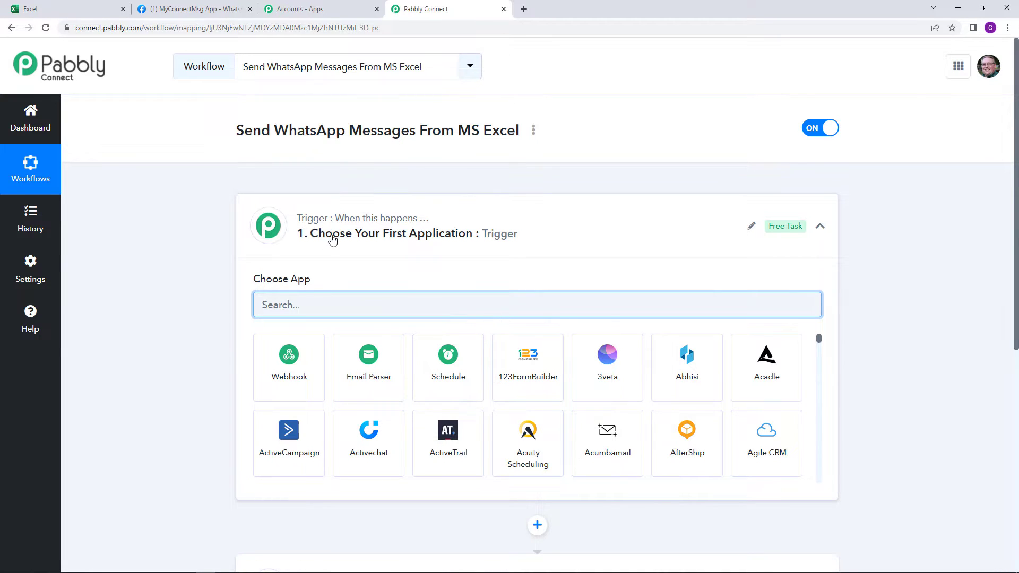
{"action": "scroll", "coordinate": [329, 239], "scroll_direction": "down", "scroll_amount": 2}
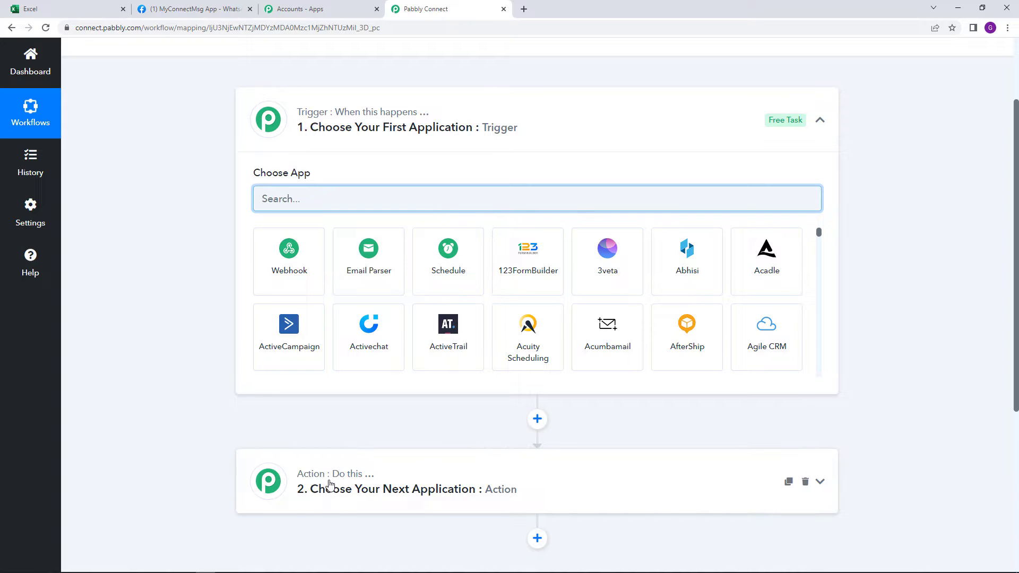
{"action": "mouse_move", "coordinate": [337, 474]}
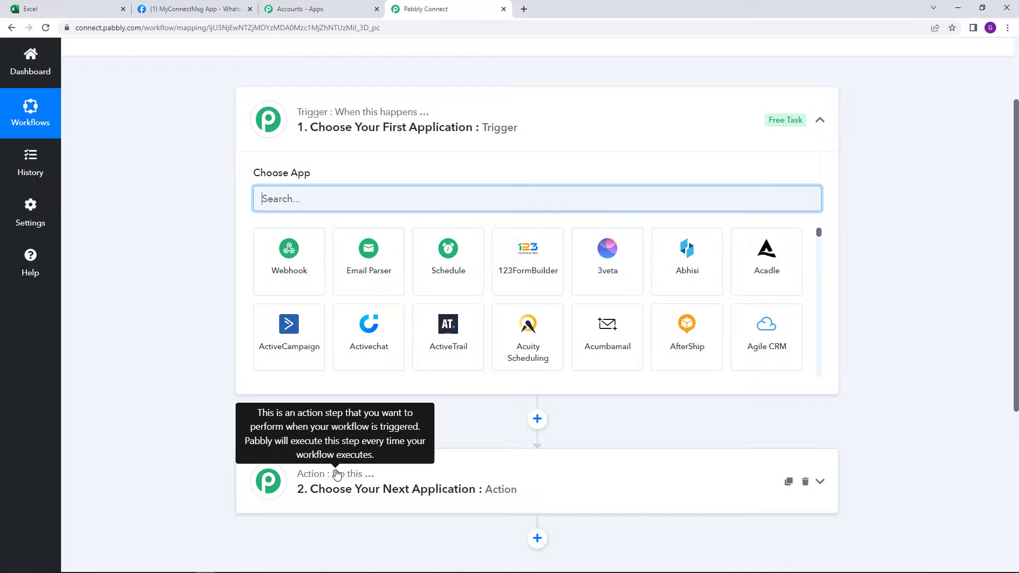
{"action": "scroll", "coordinate": [336, 474], "scroll_direction": "up", "scroll_amount": 2}
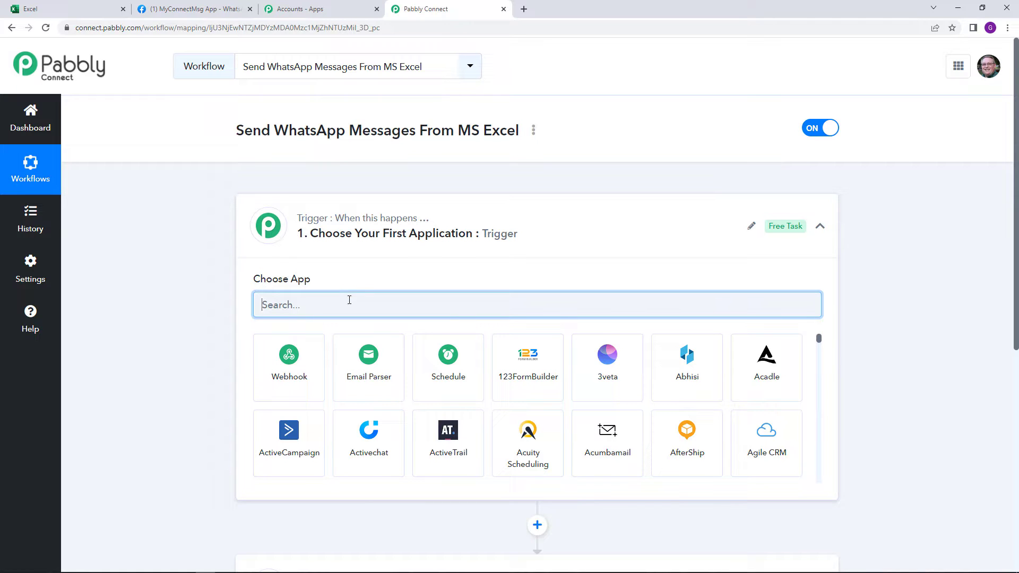
{"action": "type", "text": "micr"}
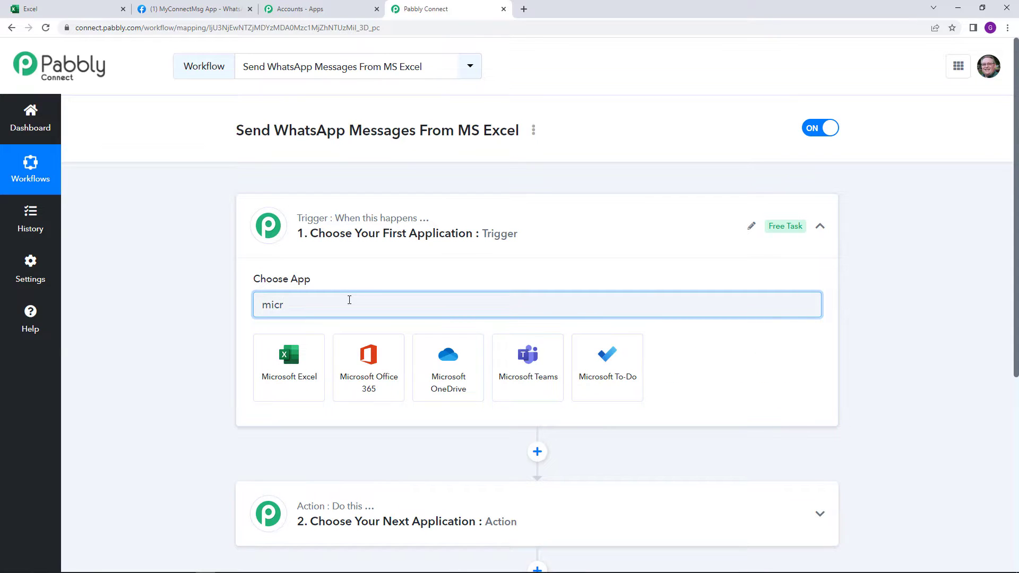
{"action": "left_click", "coordinate": [281, 366]}
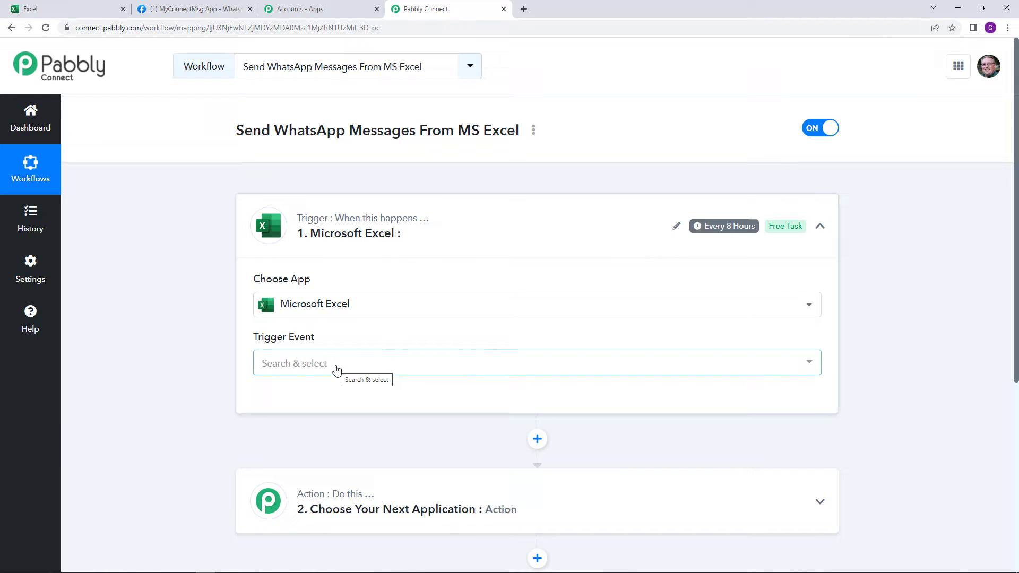
{"action": "left_click", "coordinate": [337, 368]}
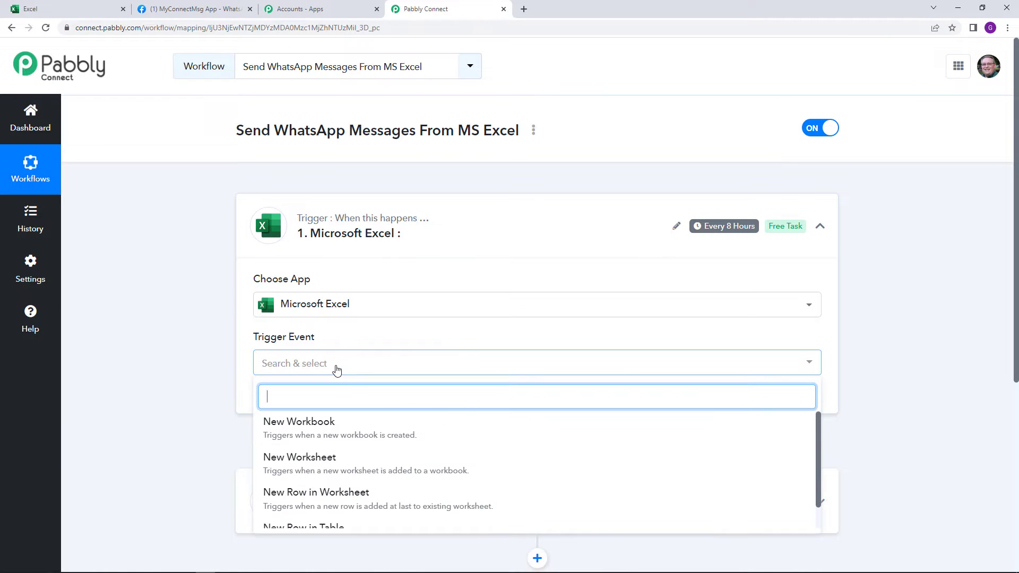
{"action": "scroll", "coordinate": [437, 445], "scroll_direction": "down", "scroll_amount": 1}
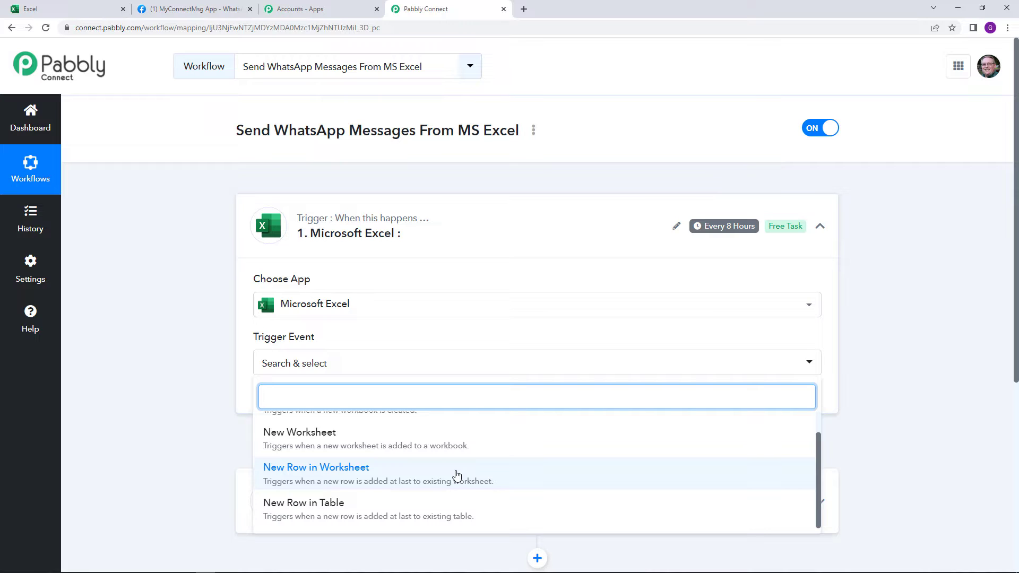
{"action": "left_click", "coordinate": [457, 474]}
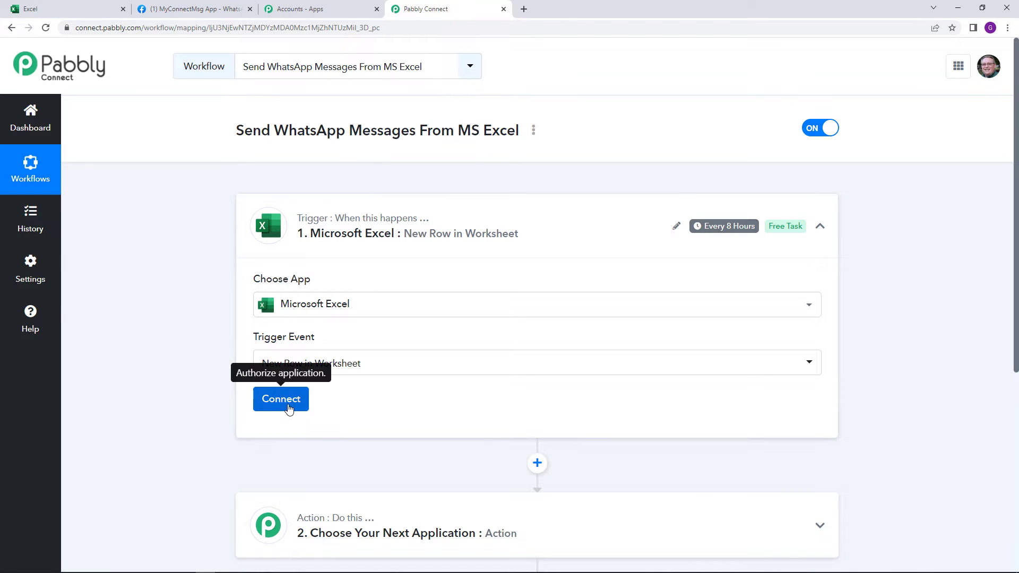
Step: Add a new Microsoft Excel connection for the trigger and grant Pabbly Connect the requested Microsoft account permissions
{"action": "left_click", "coordinate": [295, 410]}
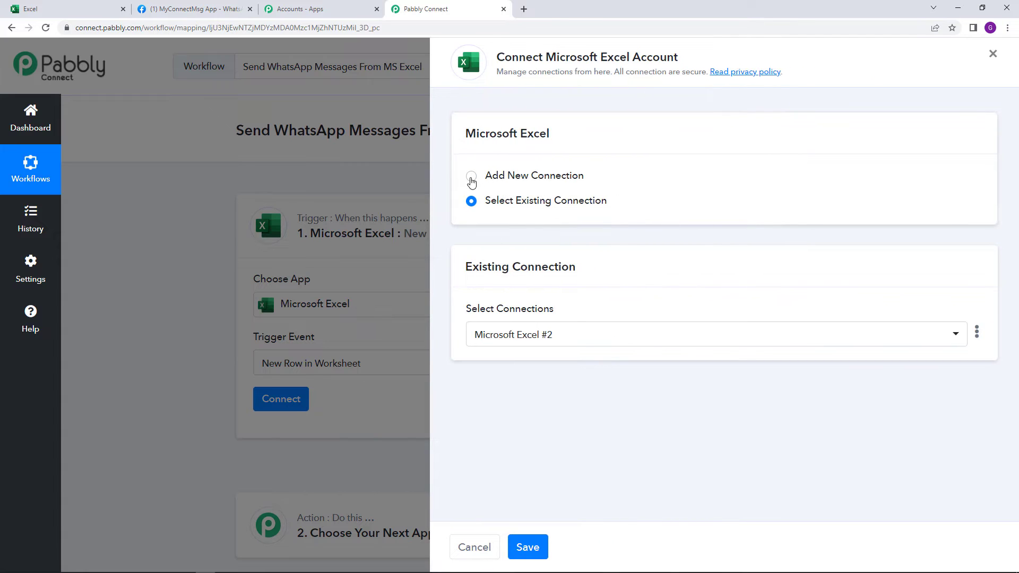
{"action": "left_click", "coordinate": [471, 176]}
{"action": "left_click", "coordinate": [534, 317]}
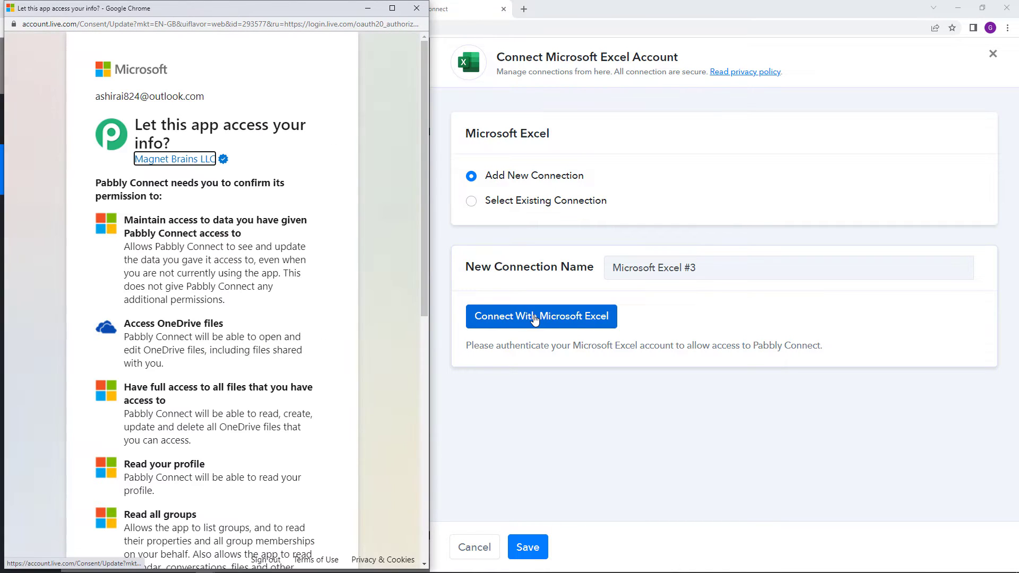
{"action": "scroll", "coordinate": [227, 285], "scroll_direction": "down", "scroll_amount": 1}
{"action": "scroll", "coordinate": [226, 285], "scroll_direction": "down", "scroll_amount": 9}
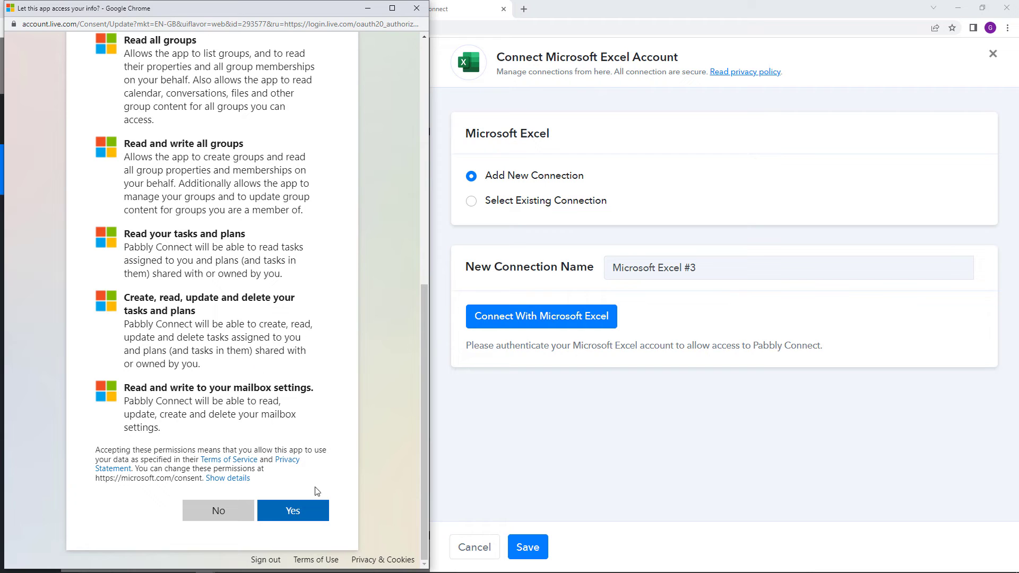
{"action": "left_click", "coordinate": [314, 521]}
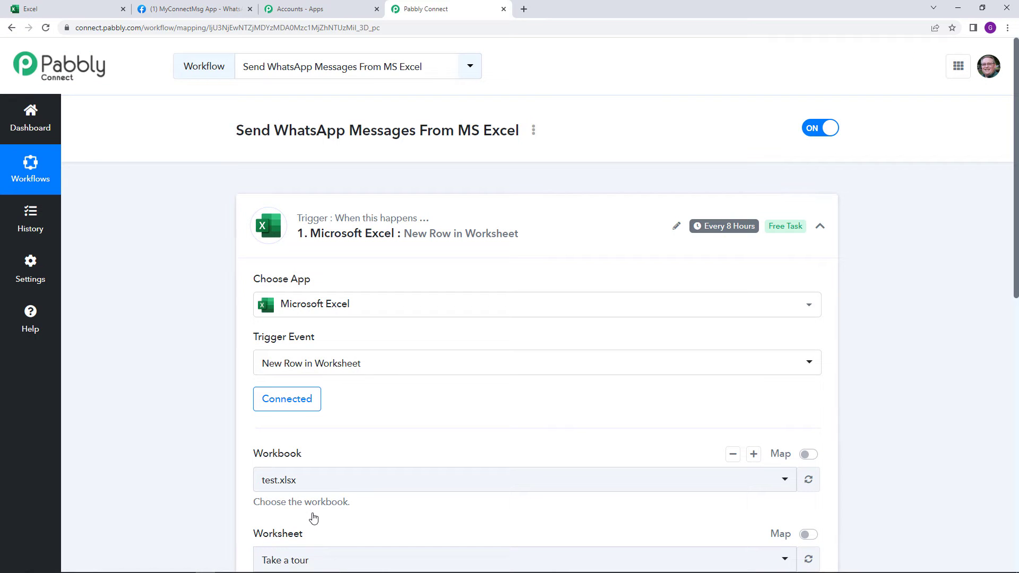
Step: Switch to Excel online, go to OneDrive, search for "whats" and open the WhatsApp.xlsx workbook
{"action": "scroll", "coordinate": [478, 371], "scroll_direction": "down", "scroll_amount": 1}
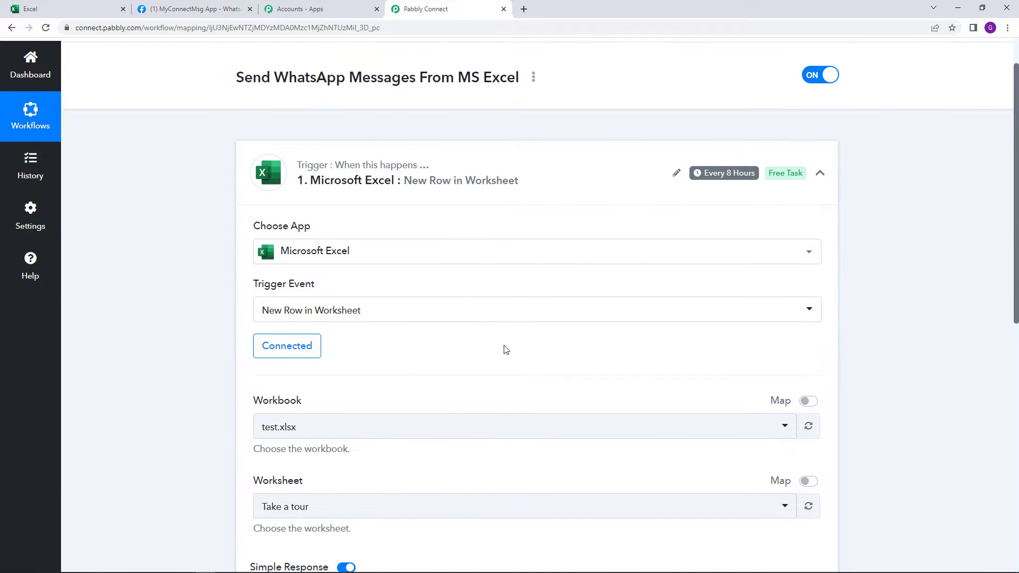
{"action": "scroll", "coordinate": [488, 350], "scroll_direction": "down", "scroll_amount": 1}
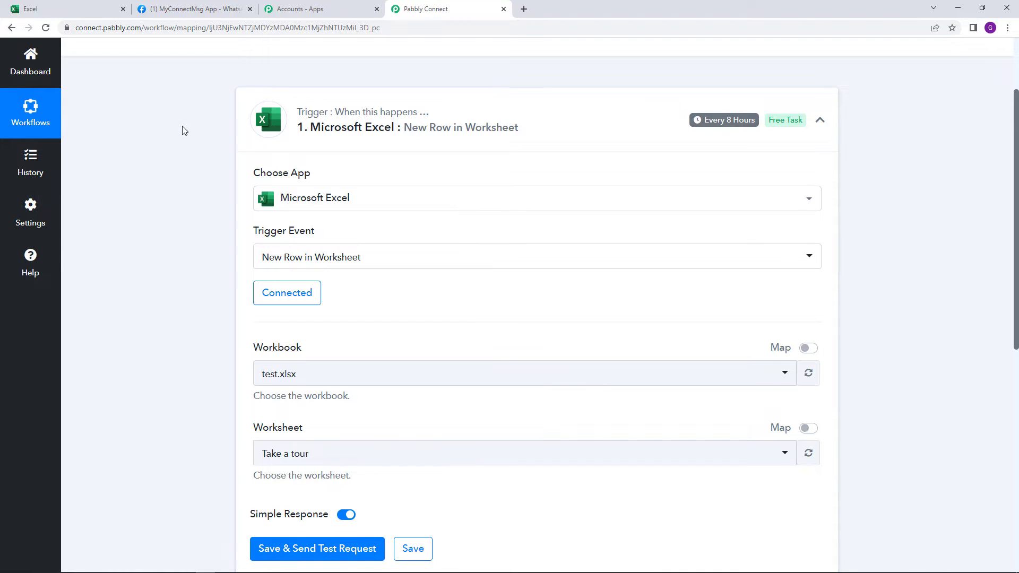
{"action": "left_click", "coordinate": [57, 5]}
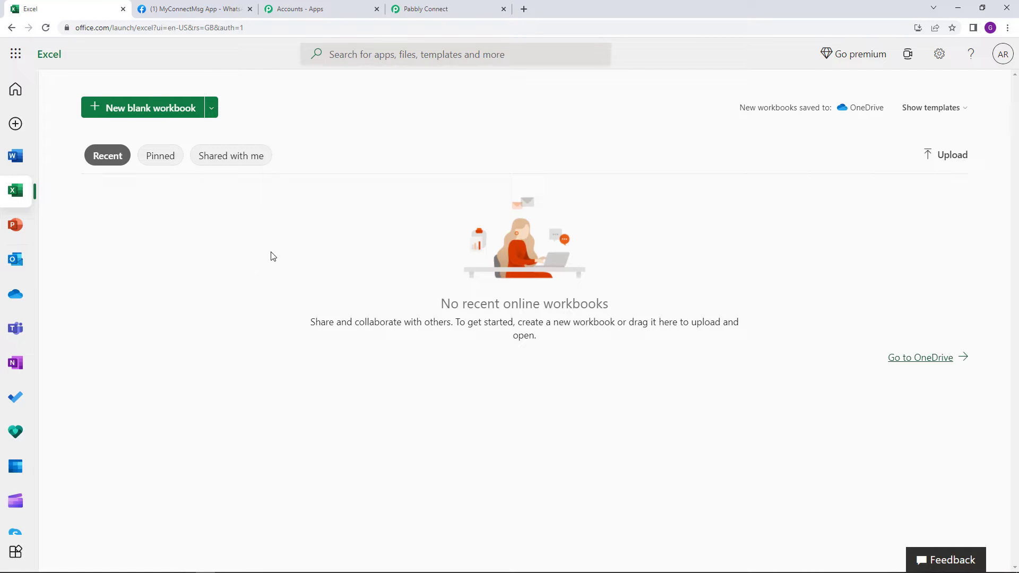
{"action": "left_click", "coordinate": [945, 365]}
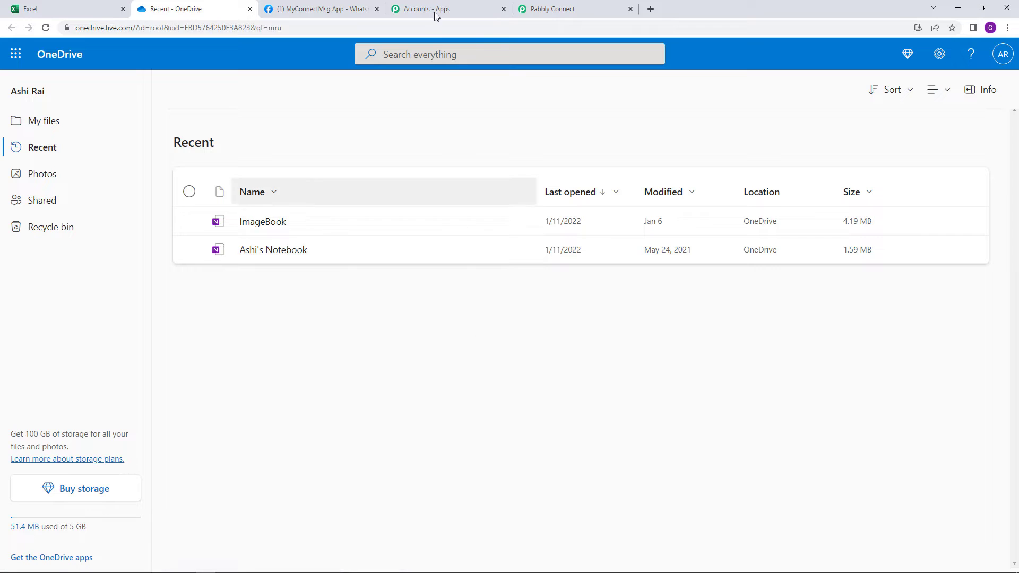
{"action": "left_click", "coordinate": [414, 54]}
{"action": "type", "text": "whats"}
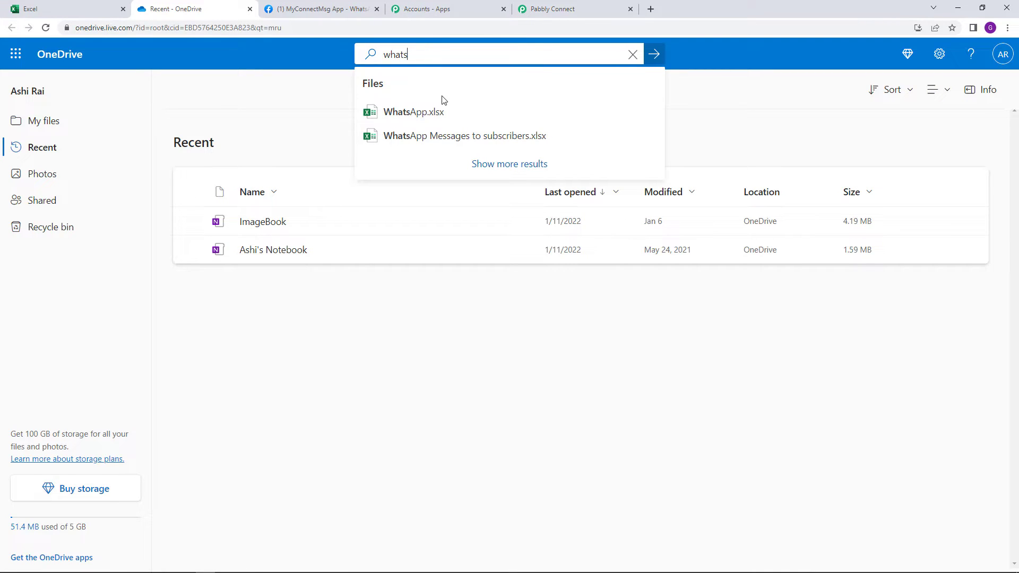
{"action": "left_click", "coordinate": [441, 114]}
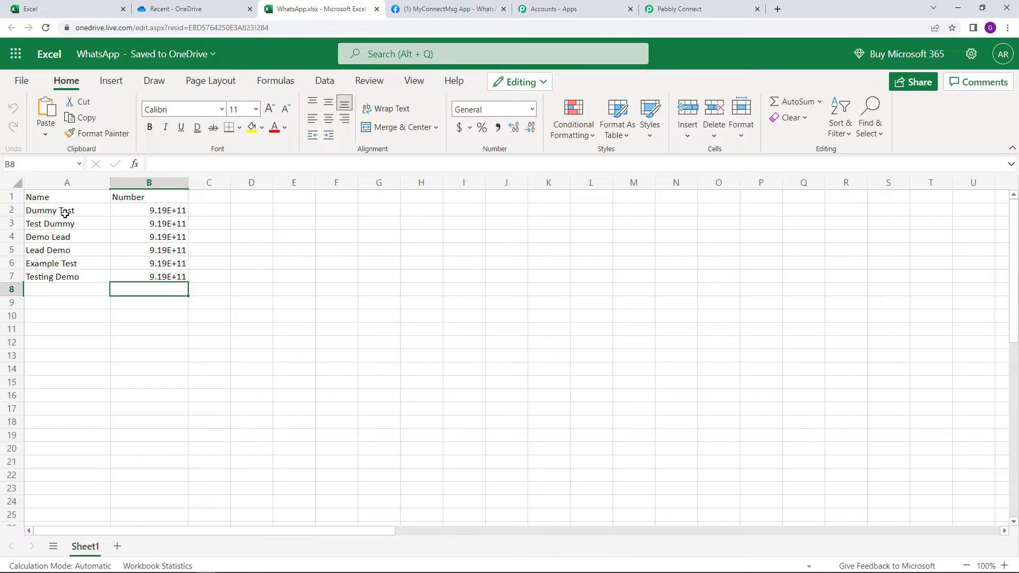
Step: Examine the full phone number format in the Number column of Sheet1, from the first to the last entry
{"action": "left_click", "coordinate": [142, 212]}
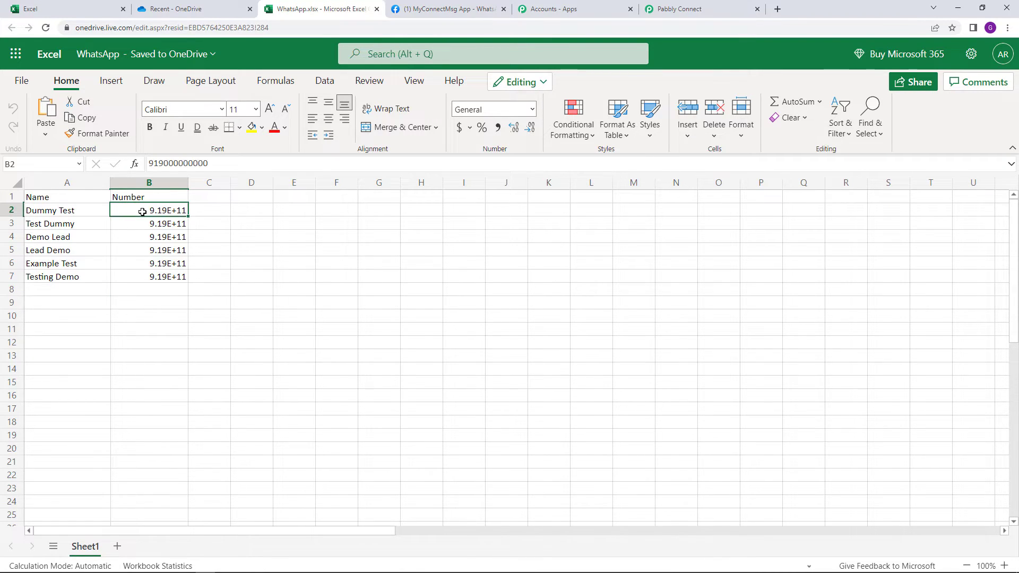
{"action": "double_click", "coordinate": [160, 210]}
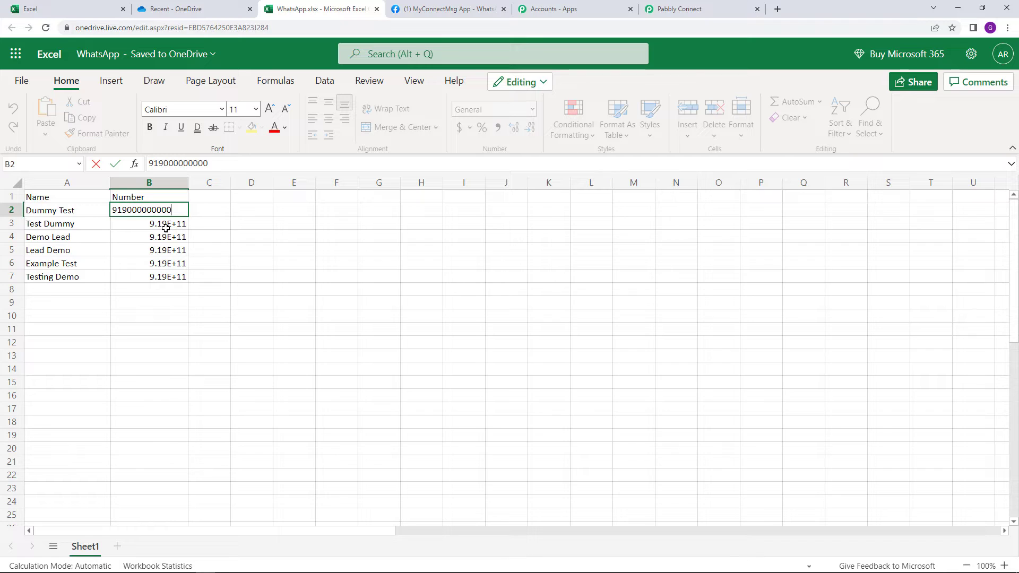
{"action": "left_click", "coordinate": [165, 227]}
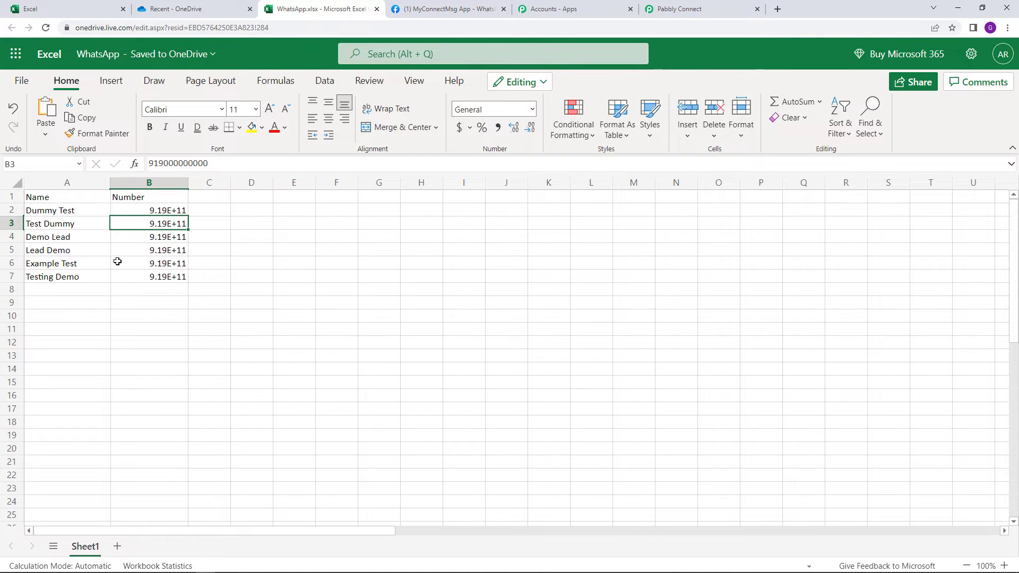
{"action": "left_click", "coordinate": [153, 280]}
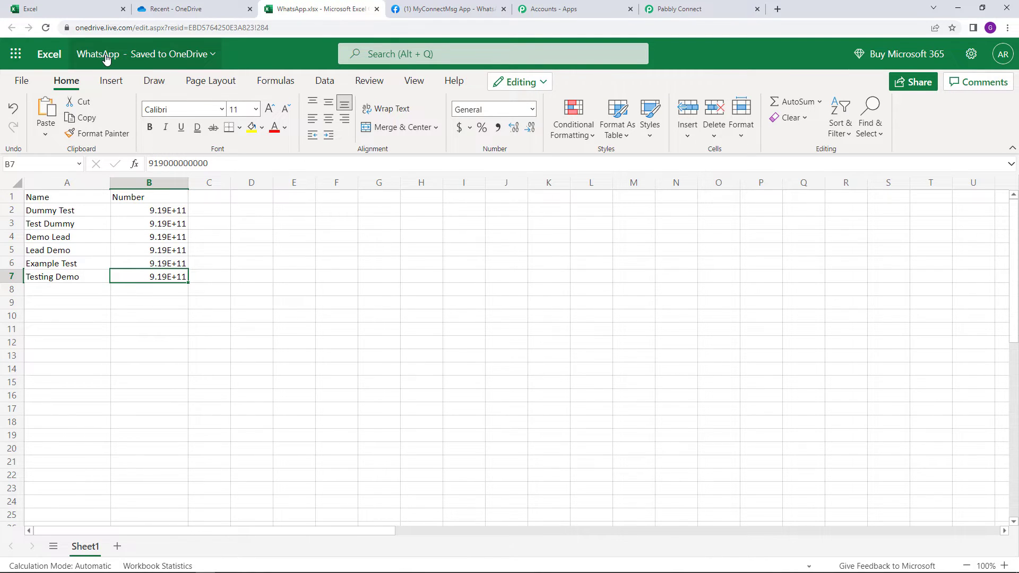
Step: Switch back to Pabbly Connect and set the Excel trigger's workbook to WhatsApp.xlsx
{"action": "left_click", "coordinate": [667, 9]}
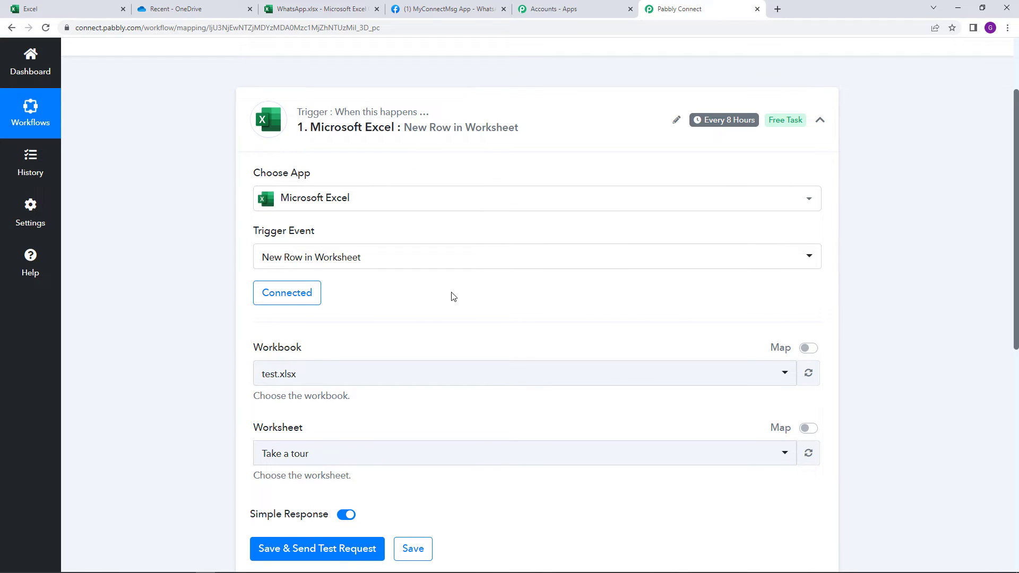
{"action": "left_click", "coordinate": [411, 376]}
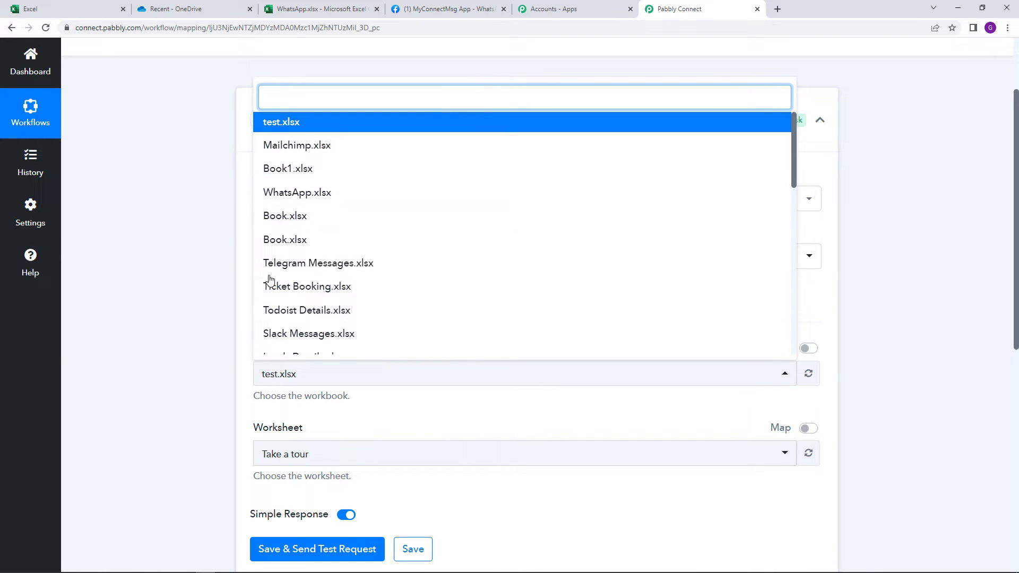
{"action": "type", "text": "whats"}
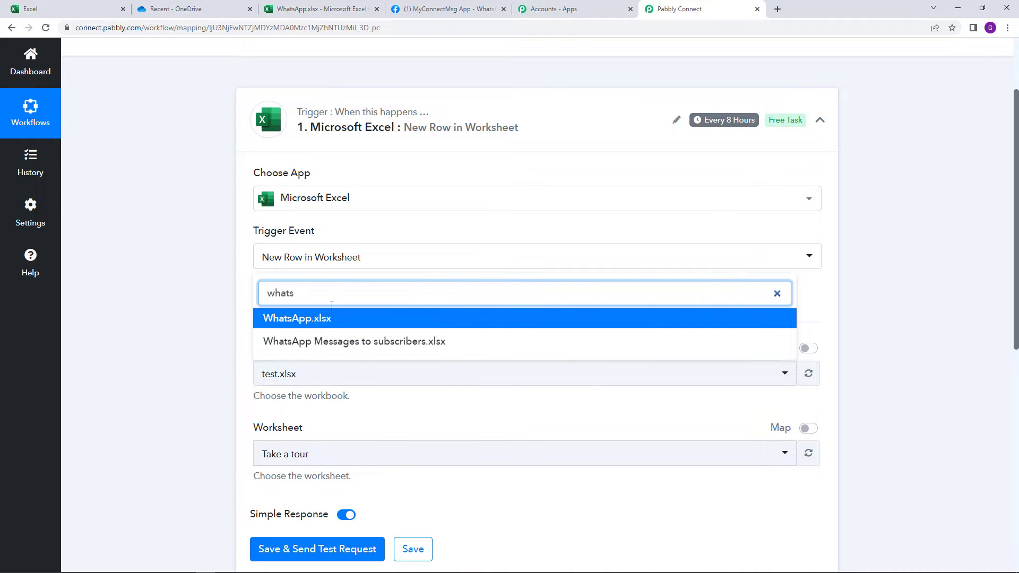
{"action": "left_click", "coordinate": [332, 321]}
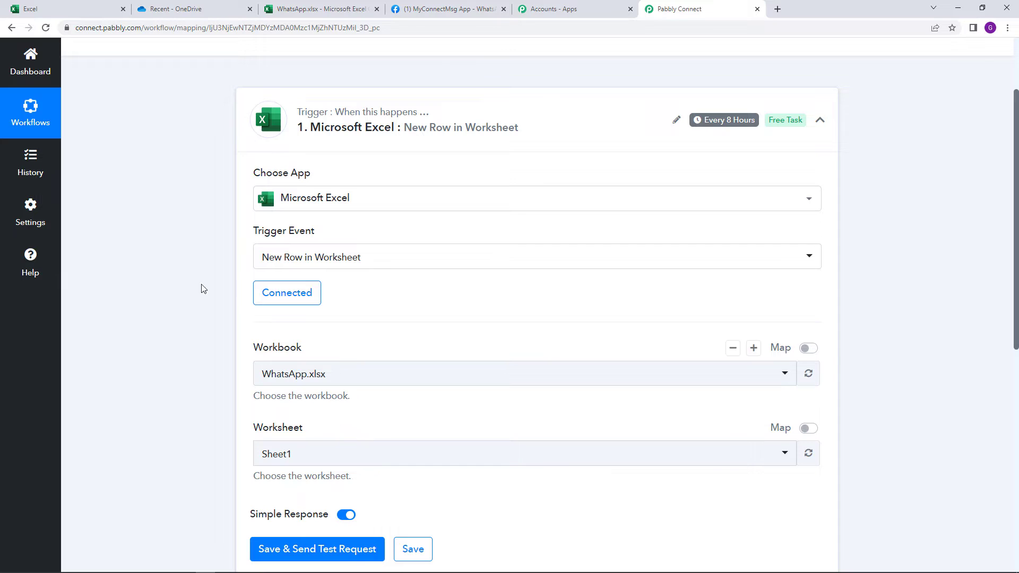
Step: Check the sheet name in the WhatsApp.xlsx workbook, switch back to Pabbly Connect and keep Sheet1 as the trigger's worksheet
{"action": "left_click", "coordinate": [321, 8]}
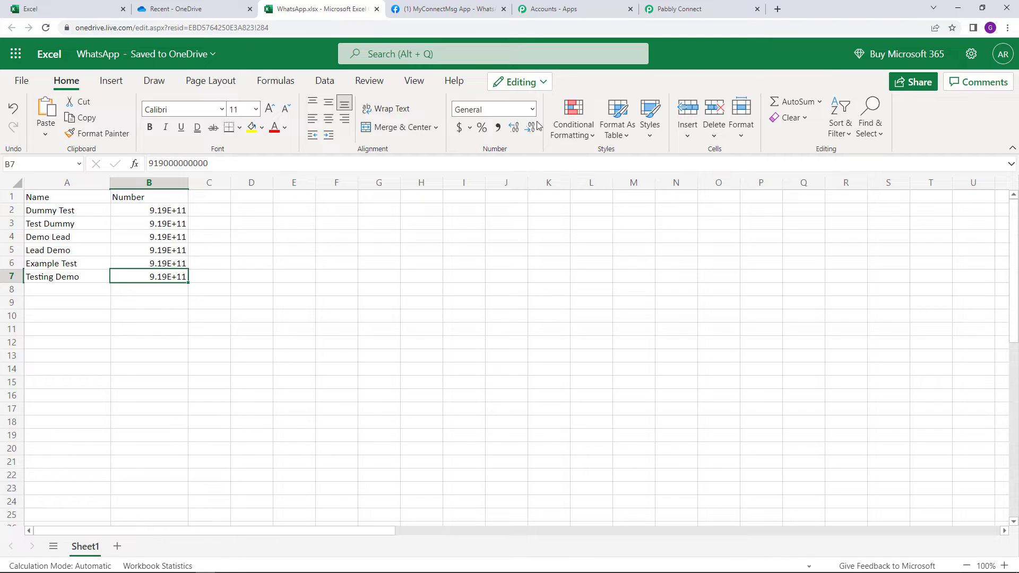
{"action": "left_click", "coordinate": [663, 8]}
{"action": "left_click", "coordinate": [341, 454]}
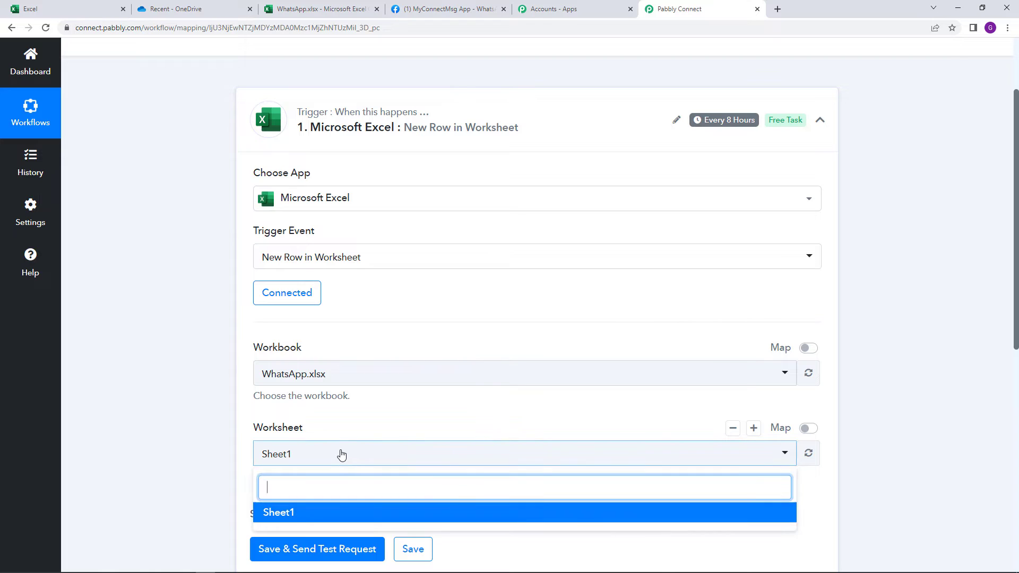
{"action": "scroll", "coordinate": [341, 454], "scroll_direction": "down", "scroll_amount": 1}
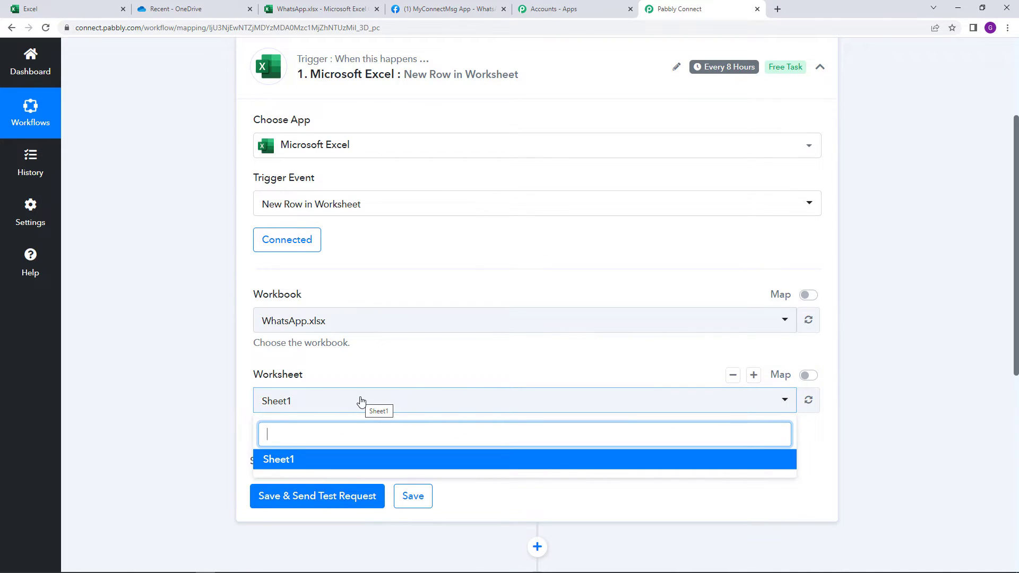
{"action": "left_click", "coordinate": [375, 376]}
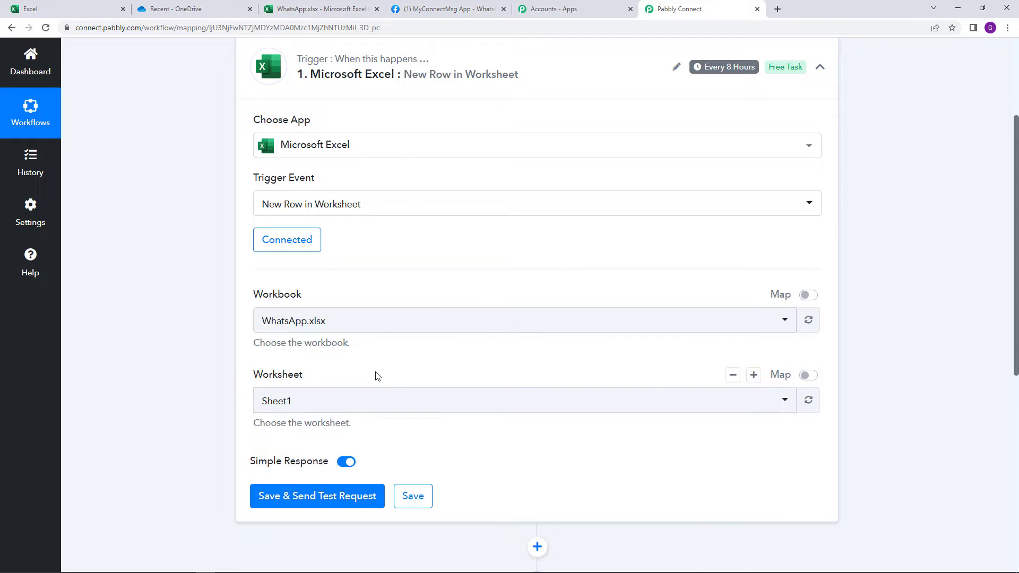
Step: Check the last row of Sheet1 in Excel online, return to Pabbly Connect and save the Excel trigger with a test request
{"action": "scroll", "coordinate": [376, 376], "scroll_direction": "down", "scroll_amount": 1}
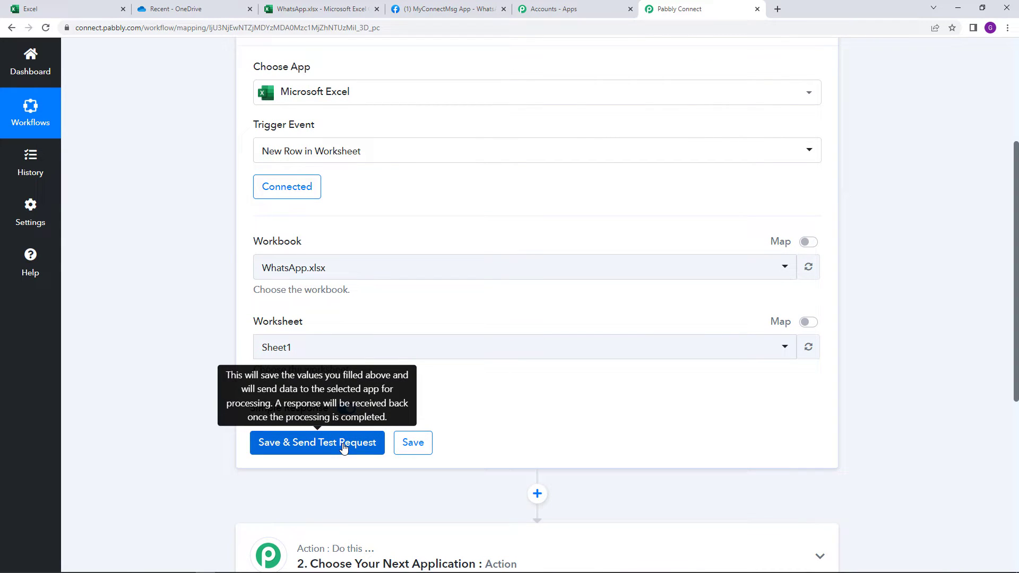
{"action": "left_click", "coordinate": [319, 9]}
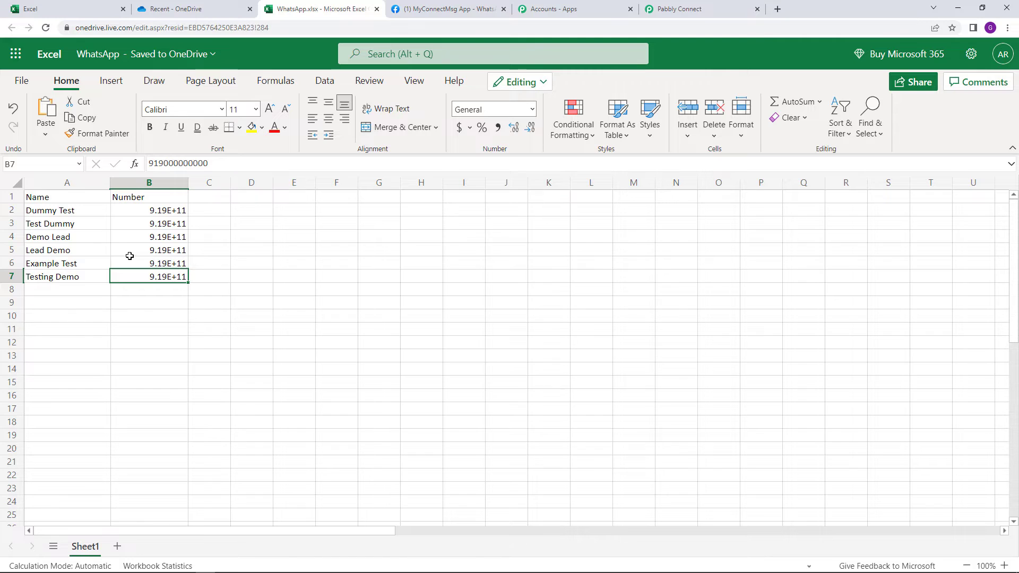
{"action": "left_click", "coordinate": [681, 7]}
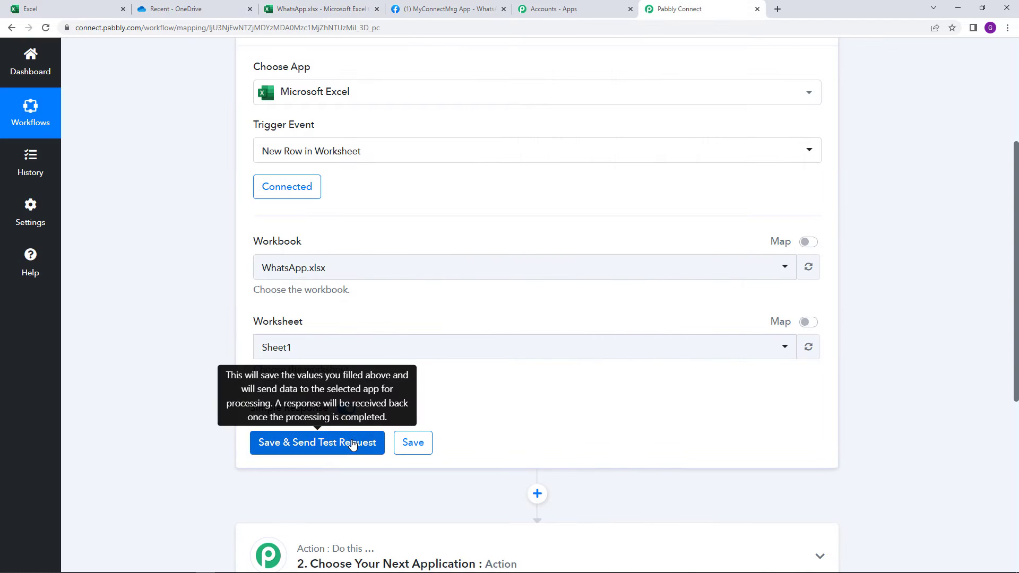
{"action": "left_click", "coordinate": [350, 443]}
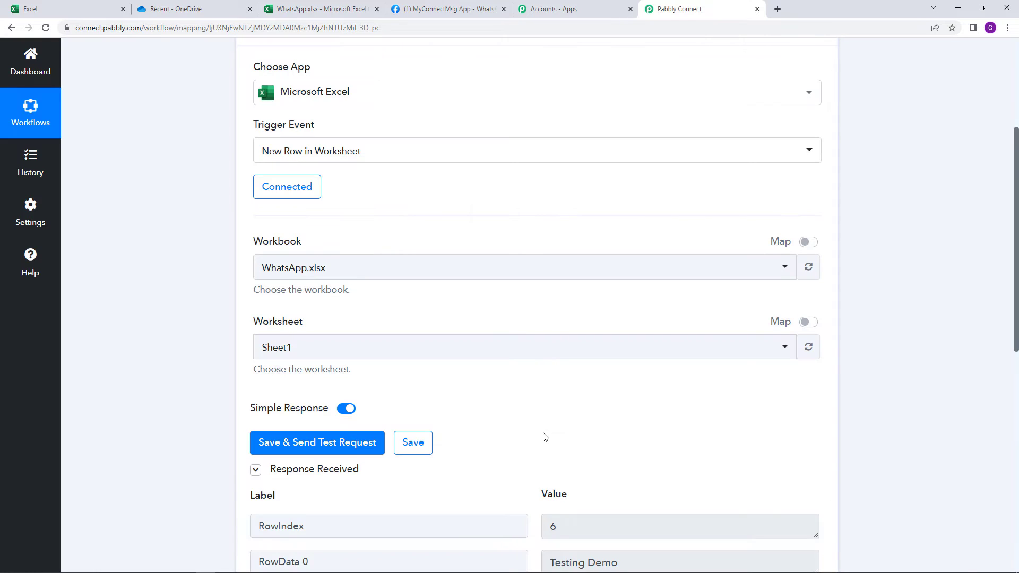
Step: Compare the row data in the trigger's test response with the last row of Sheet1 in Excel online
{"action": "scroll", "coordinate": [541, 432], "scroll_direction": "down", "scroll_amount": 2}
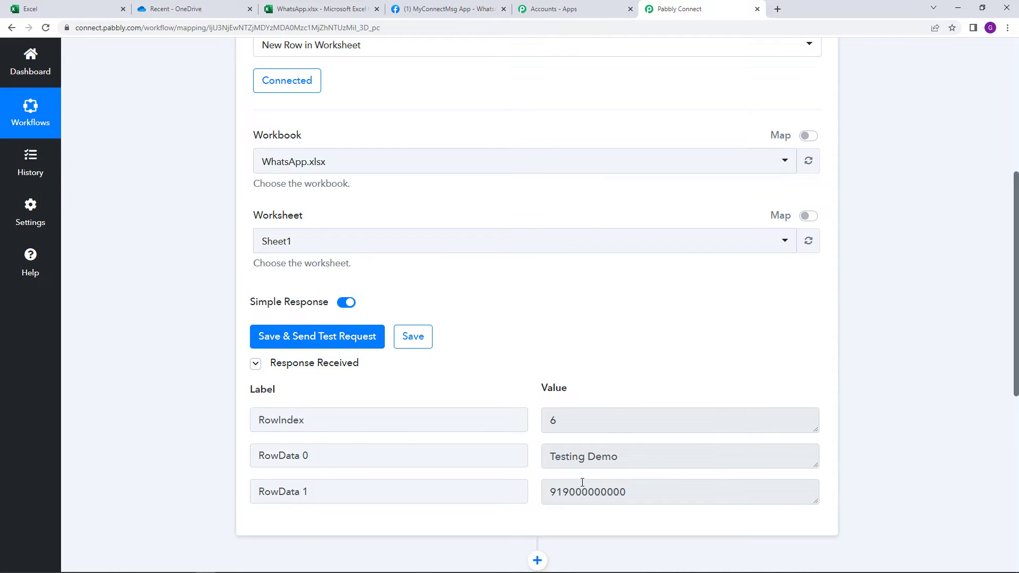
{"action": "left_click", "coordinate": [330, 4]}
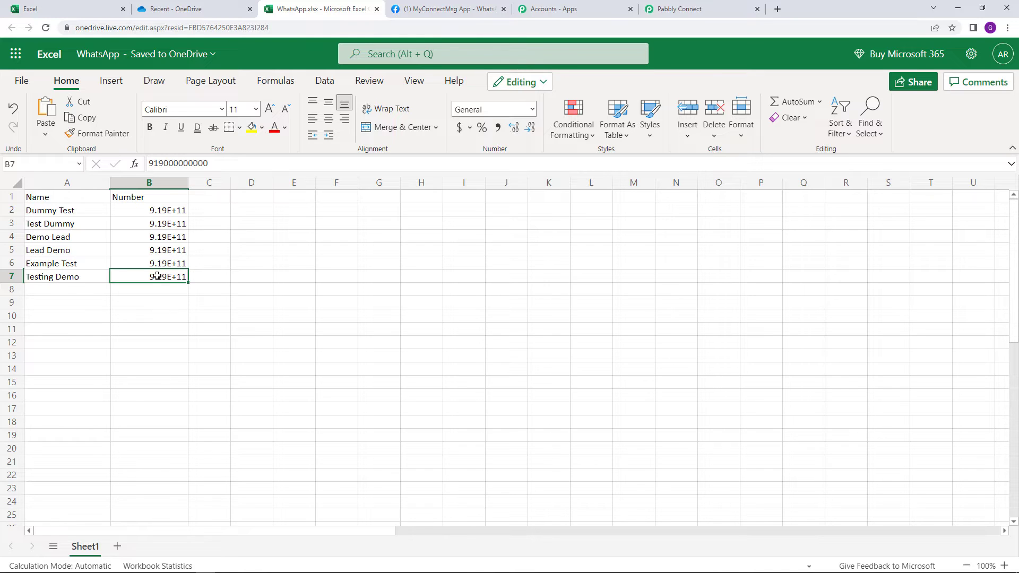
{"action": "left_click", "coordinate": [700, 9]}
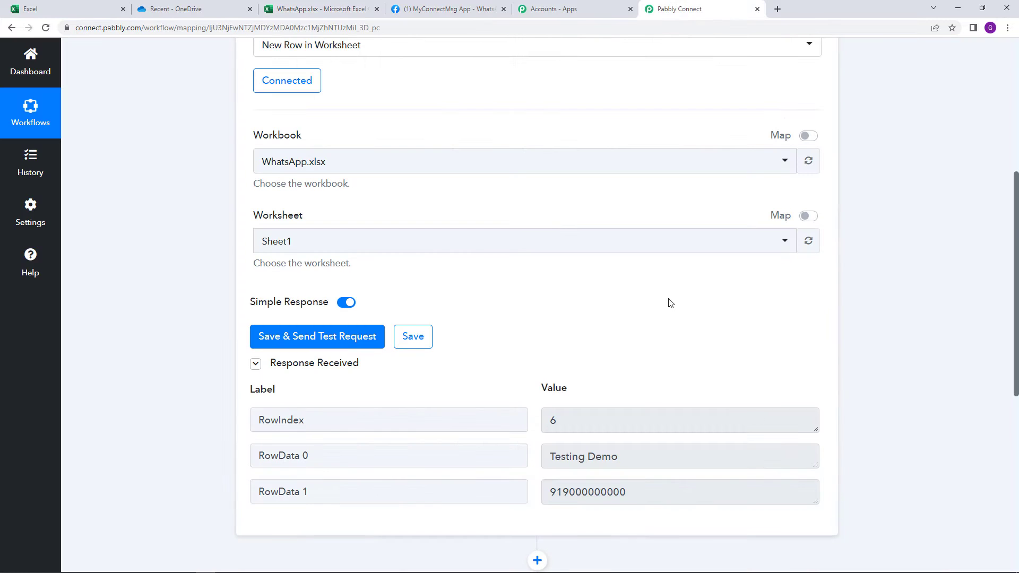
Step: Expand the workflow's action step, search the apps for "wha" and choose WhatsApp Cloud API
{"action": "scroll", "coordinate": [533, 292], "scroll_direction": "down", "scroll_amount": 3}
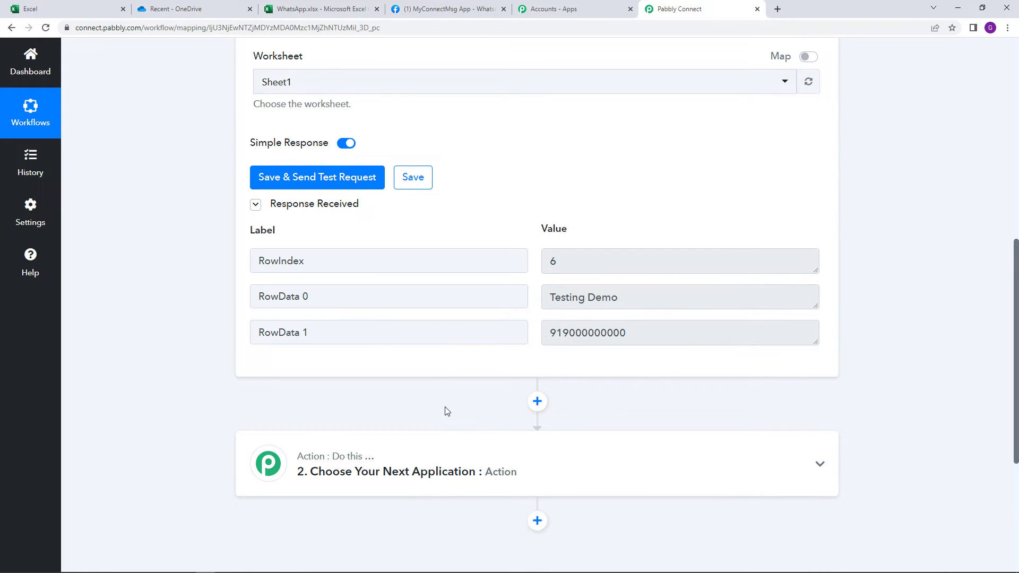
{"action": "left_click", "coordinate": [451, 452]}
{"action": "scroll", "coordinate": [449, 448], "scroll_direction": "down", "scroll_amount": 1}
{"action": "left_click", "coordinate": [444, 441]}
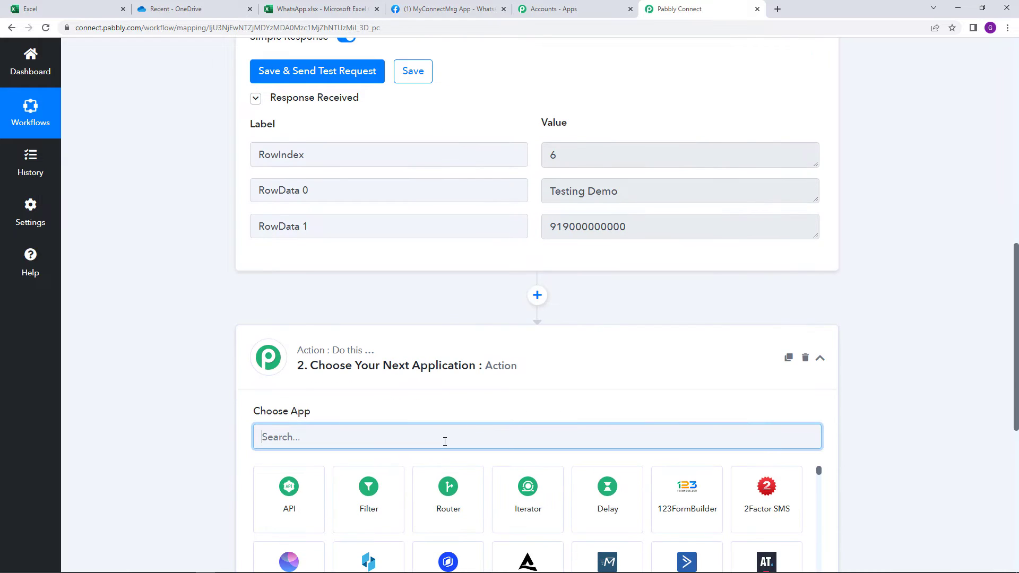
{"action": "type", "text": "whars"}
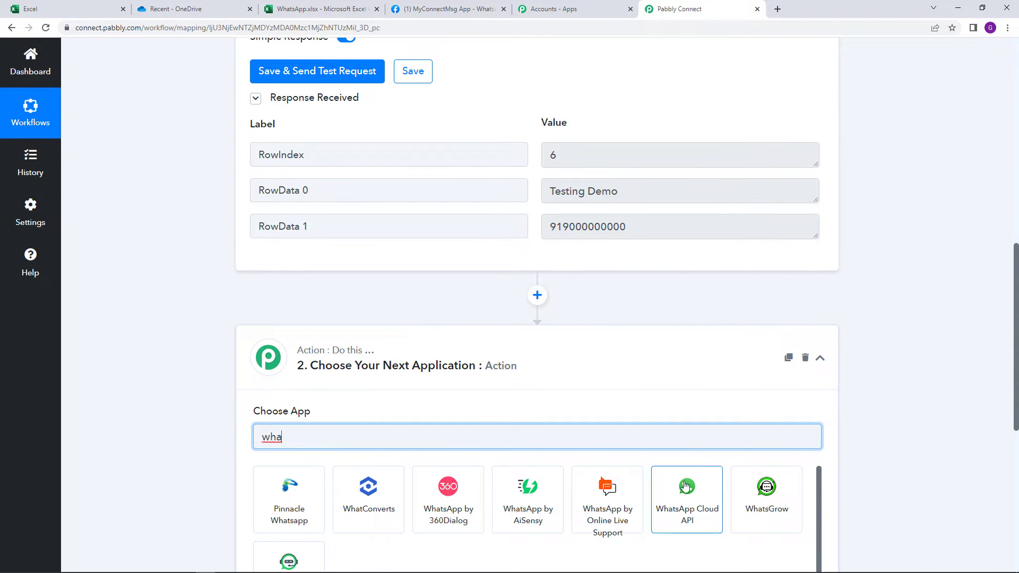
{"action": "left_click", "coordinate": [685, 499]}
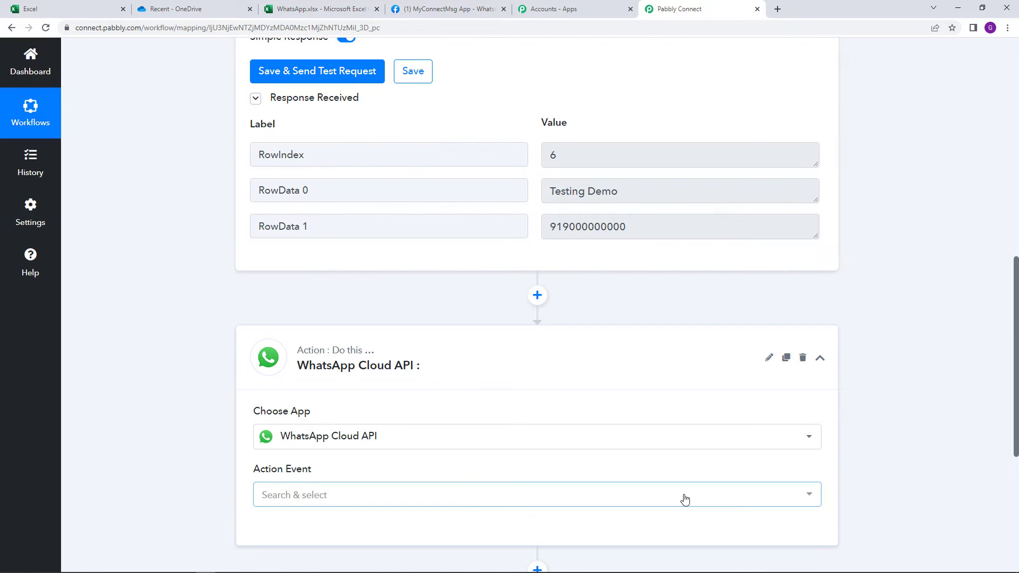
Step: Set the WhatsApp Cloud API action event to Send Template Message
{"action": "scroll", "coordinate": [532, 493], "scroll_direction": "down", "scroll_amount": 1}
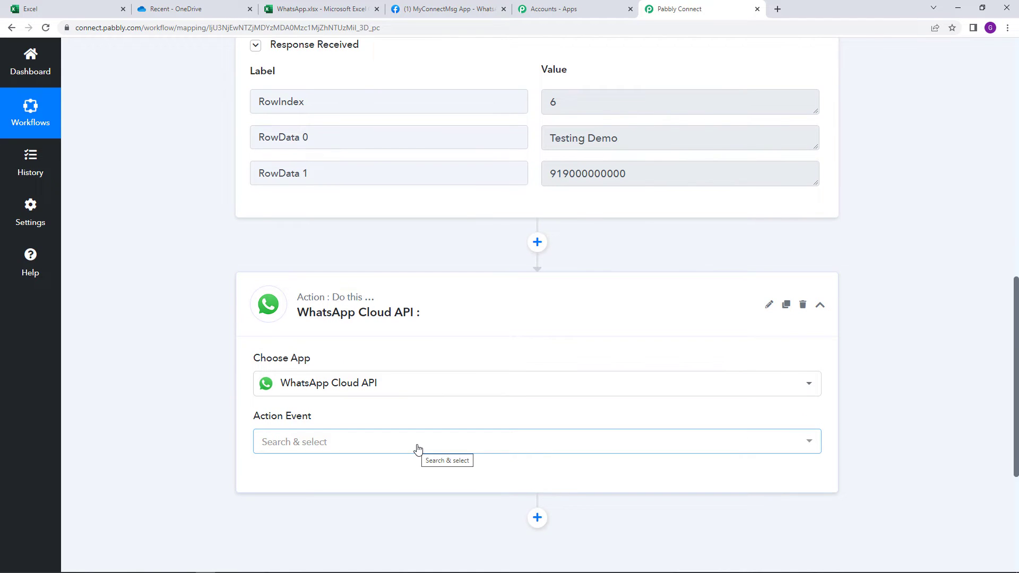
{"action": "left_click", "coordinate": [416, 449]}
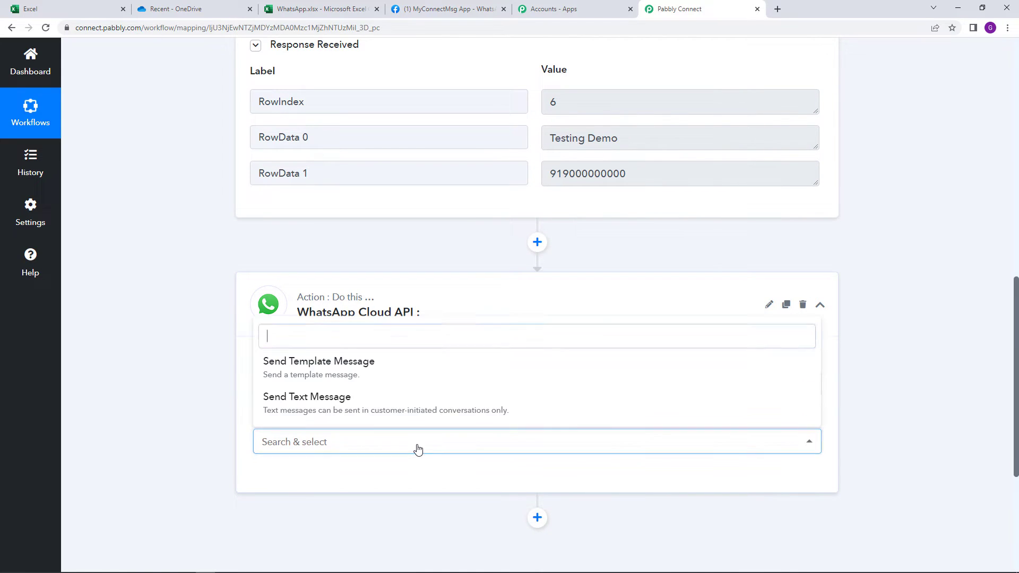
{"action": "left_click", "coordinate": [423, 380]}
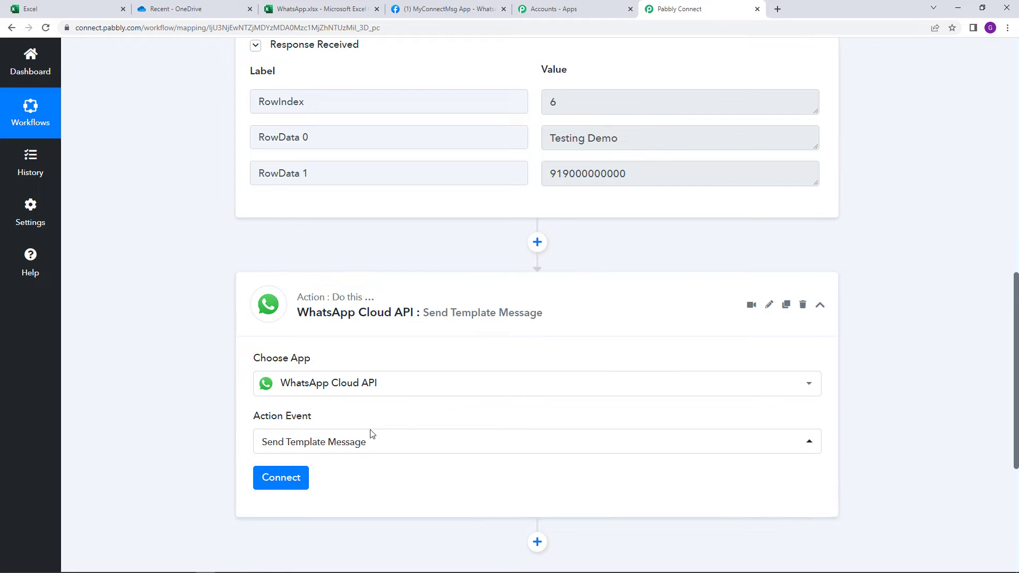
Step: Start adding a new WhatsApp Cloud API connection for the action step instead of using the existing one
{"action": "left_click", "coordinate": [304, 477]}
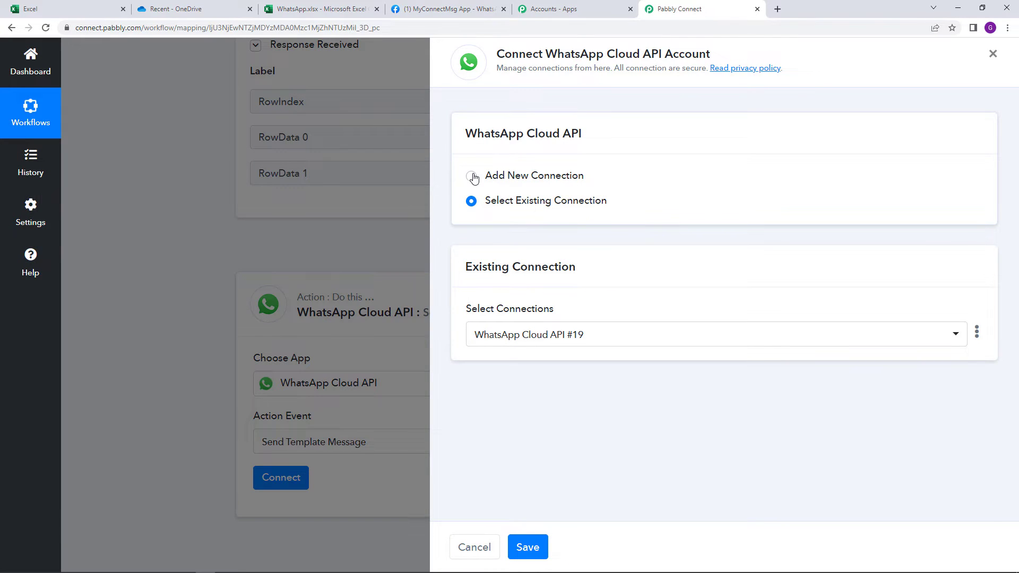
{"action": "left_click", "coordinate": [472, 177]}
{"action": "scroll", "coordinate": [596, 344], "scroll_direction": "down", "scroll_amount": 1}
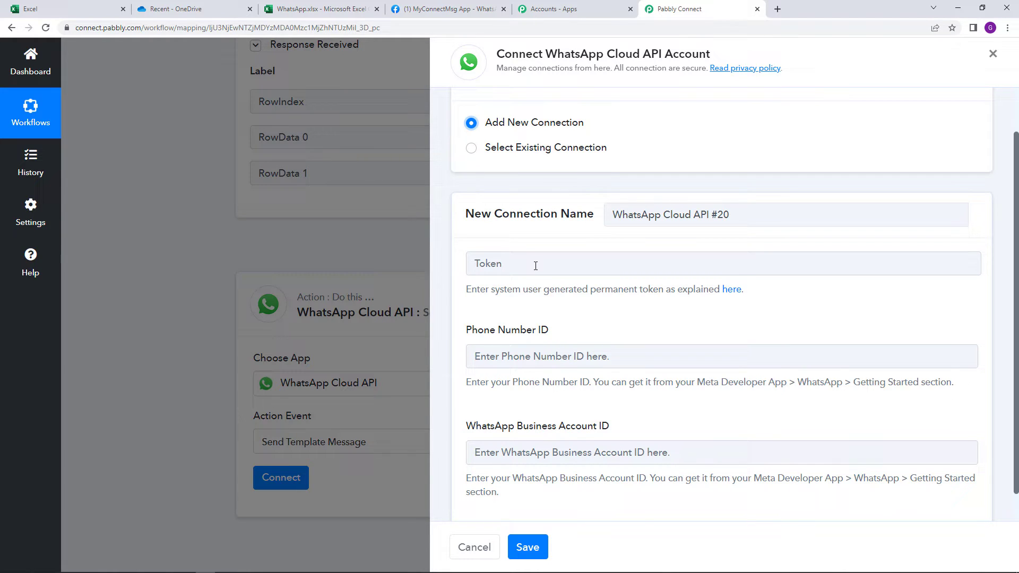
Step: Copy the temporary access token from the Meta for Developers app and paste it into the new connection's Token field in Pabbly Connect
{"action": "left_click", "coordinate": [440, 8]}
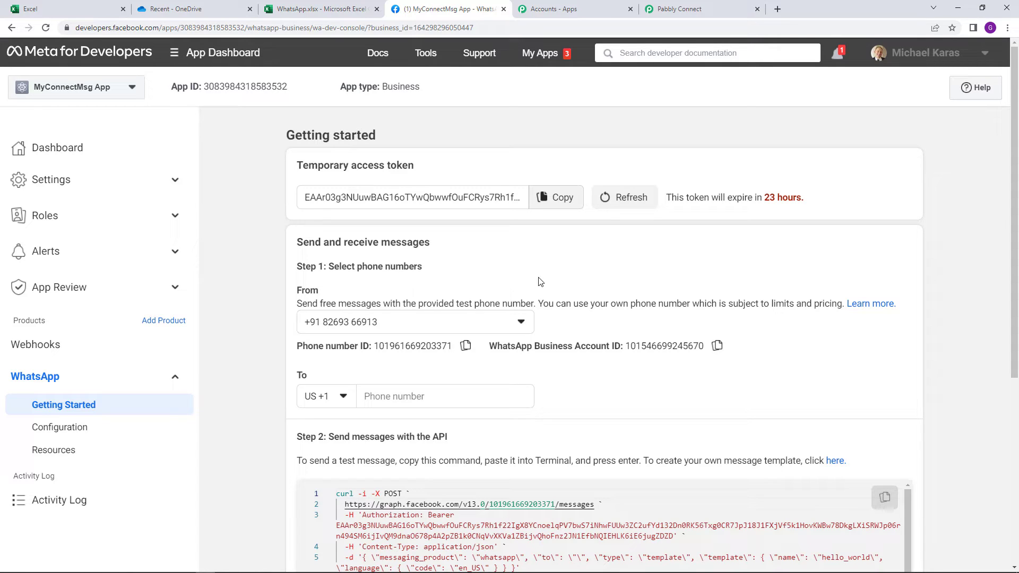
{"action": "left_click", "coordinate": [548, 210]}
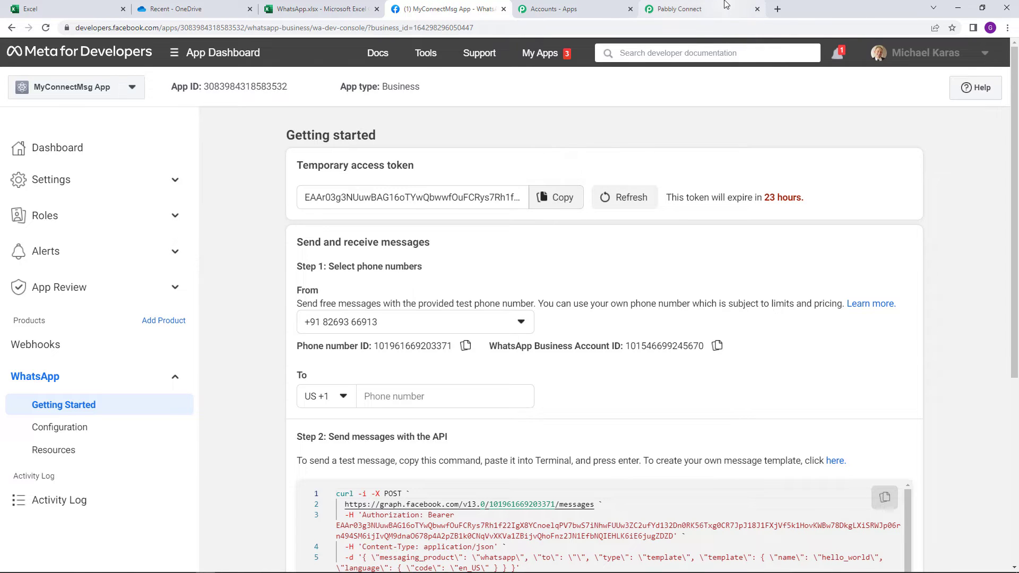
{"action": "left_click", "coordinate": [685, 9]}
{"action": "right_click", "coordinate": [513, 272]}
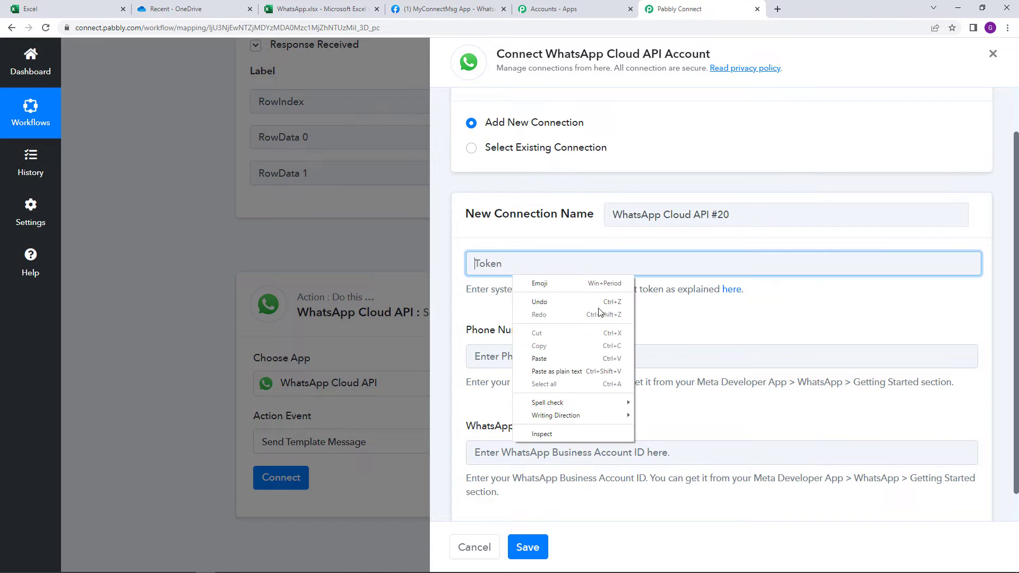
{"action": "left_click", "coordinate": [578, 367]}
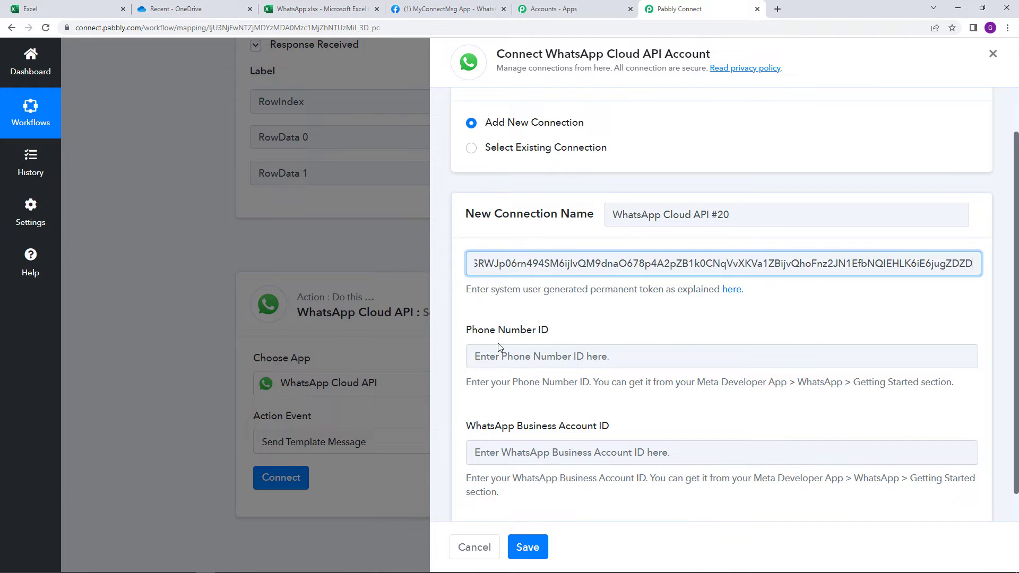
Step: Copy the phone number ID from Meta for Developers into the connection's Phone Number ID field in Pabbly Connect
{"action": "left_click", "coordinate": [421, 8]}
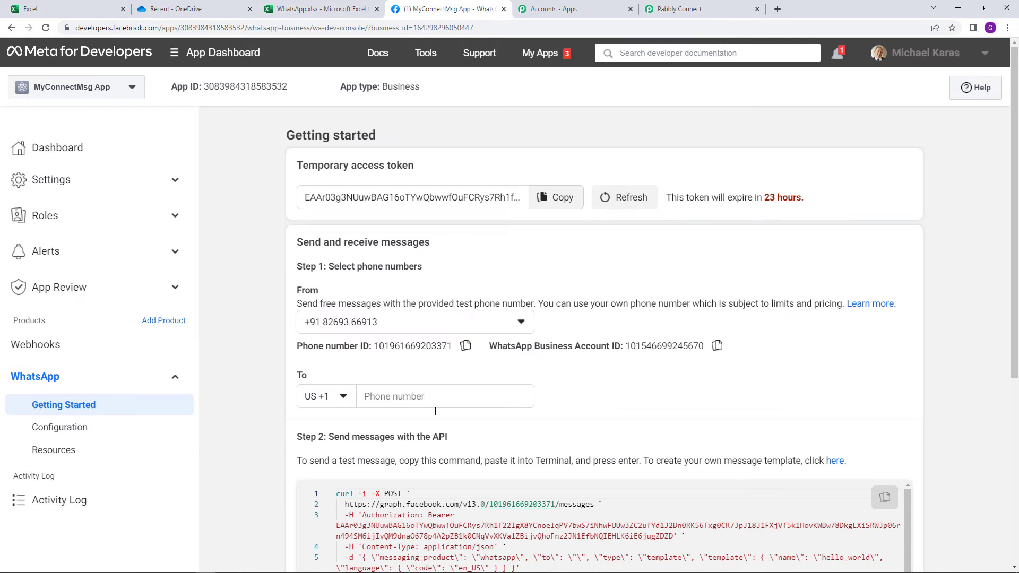
{"action": "left_click", "coordinate": [465, 346]}
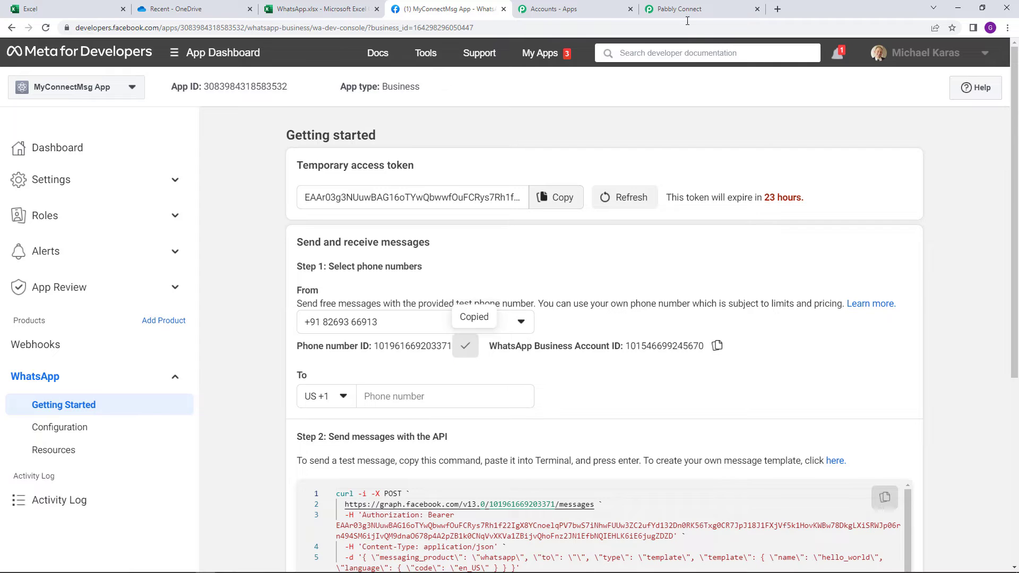
{"action": "left_click", "coordinate": [685, 9]}
{"action": "right_click", "coordinate": [567, 359]}
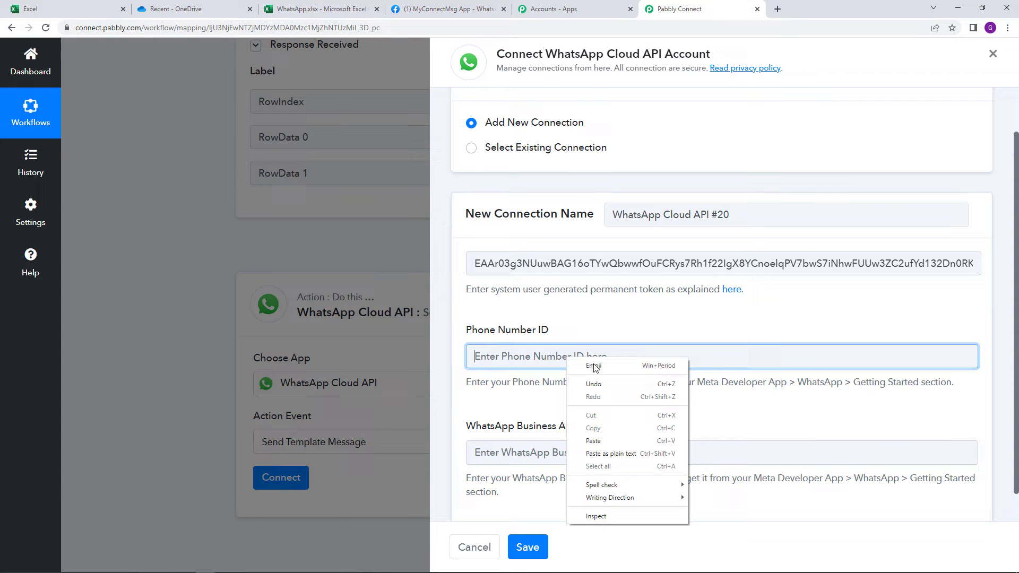
{"action": "left_click", "coordinate": [594, 441]}
Step: Copy the WhatsApp Business Account ID from Meta for Developers into the matching field in Pabbly Connect and save the connection
{"action": "left_click", "coordinate": [470, 11]}
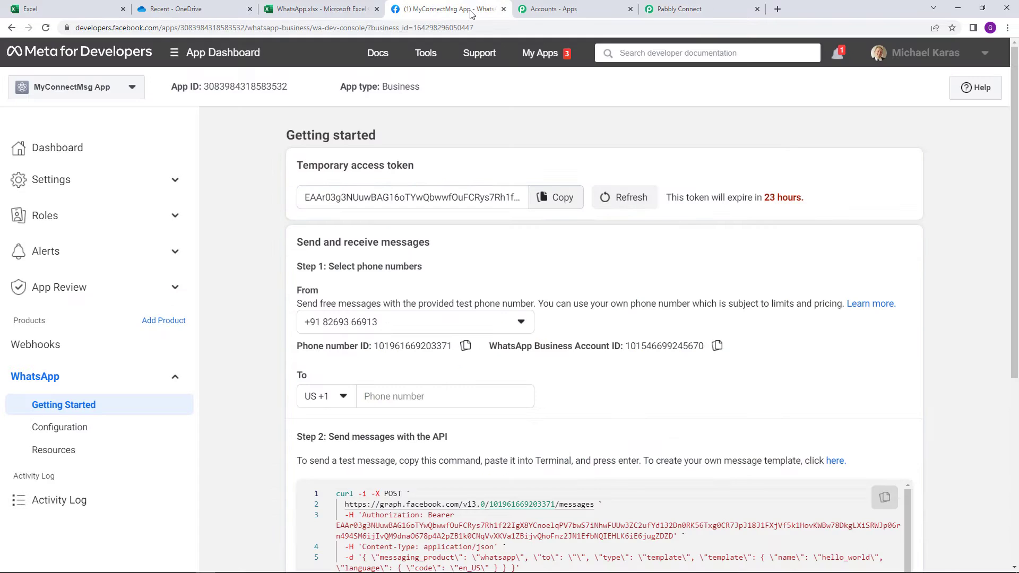
{"action": "left_click", "coordinate": [717, 345]}
{"action": "left_click", "coordinate": [685, 10]}
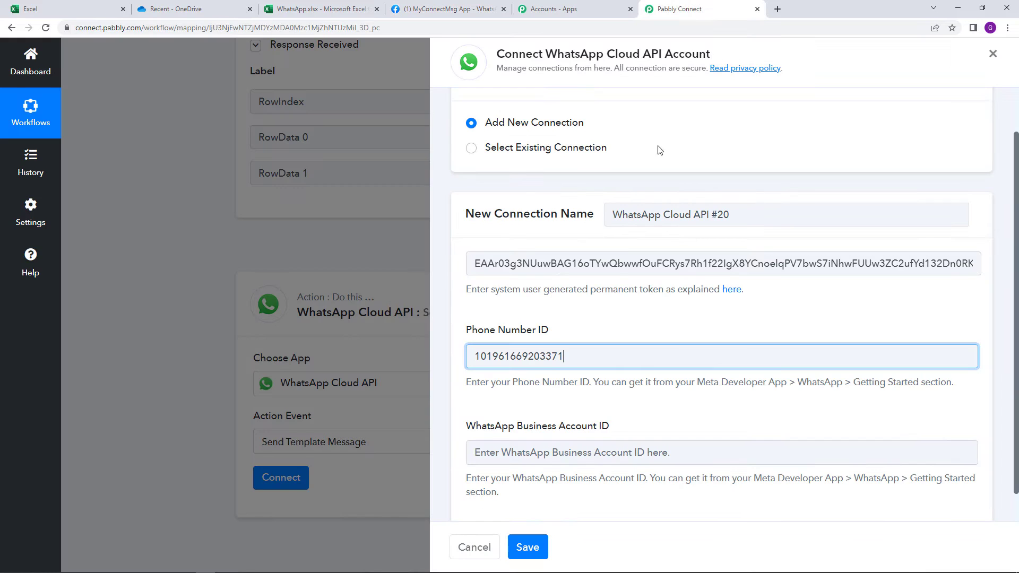
{"action": "right_click", "coordinate": [534, 453]}
{"action": "left_click", "coordinate": [578, 371]}
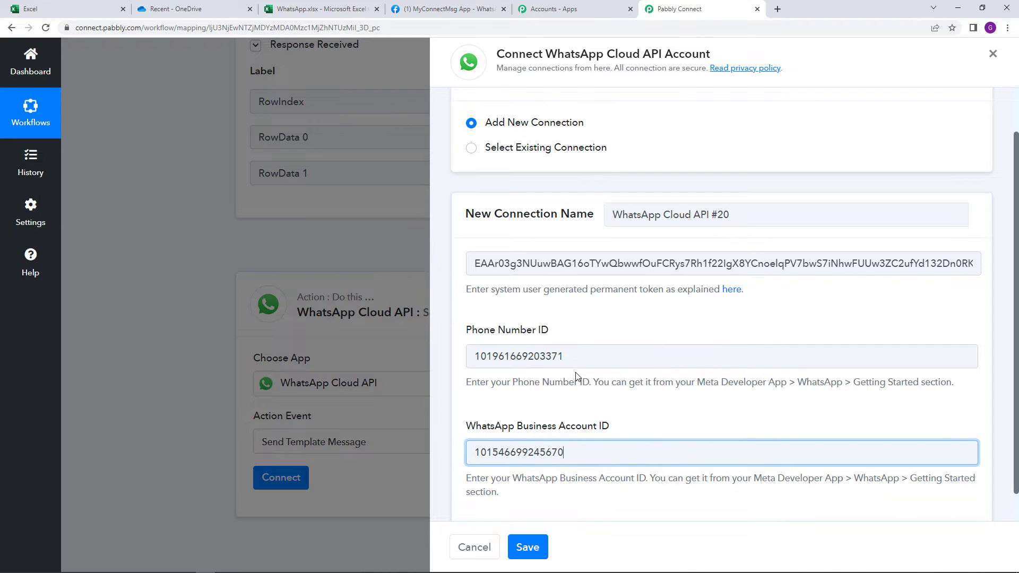
{"action": "scroll", "coordinate": [574, 395], "scroll_direction": "down", "scroll_amount": 1}
{"action": "left_click", "coordinate": [548, 554]}
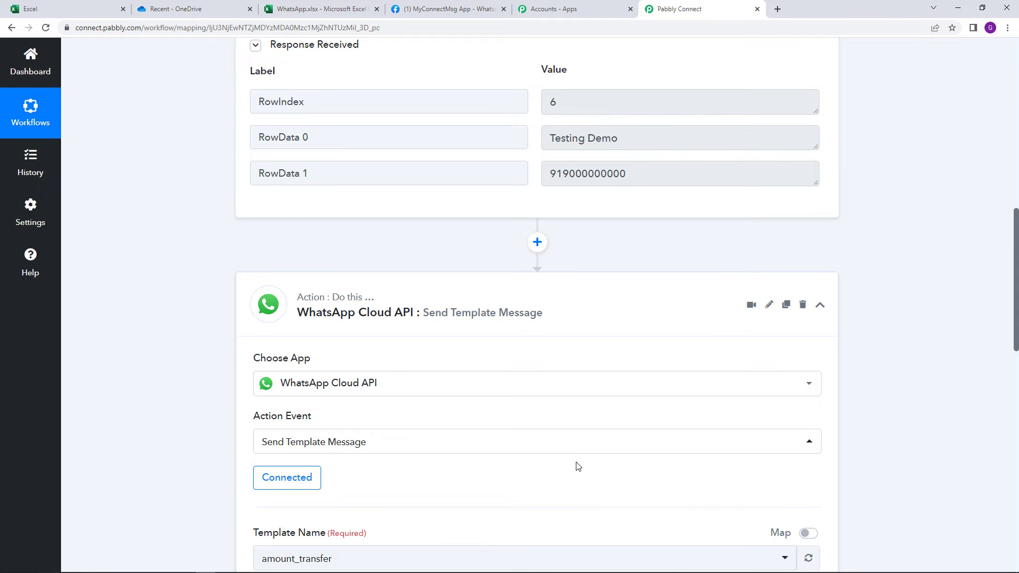
Step: Switch to Meta for Developers, open the WhatsApp Manager message templates and open the form for creating a new message template
{"action": "scroll", "coordinate": [502, 402], "scroll_direction": "down", "scroll_amount": 5}
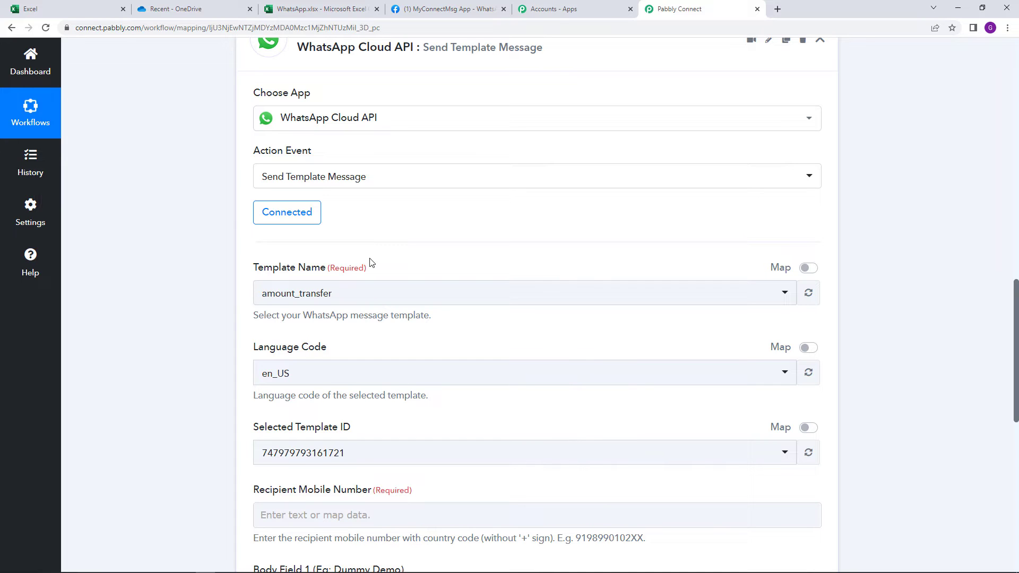
{"action": "left_click", "coordinate": [467, 9]}
{"action": "scroll", "coordinate": [501, 385], "scroll_direction": "down", "scroll_amount": 2}
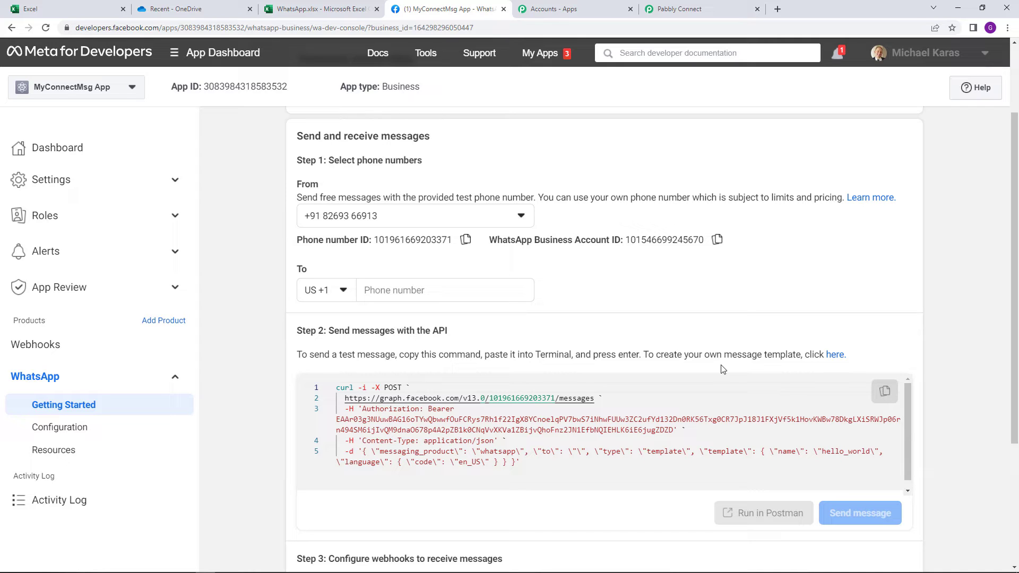
{"action": "left_click", "coordinate": [832, 356]}
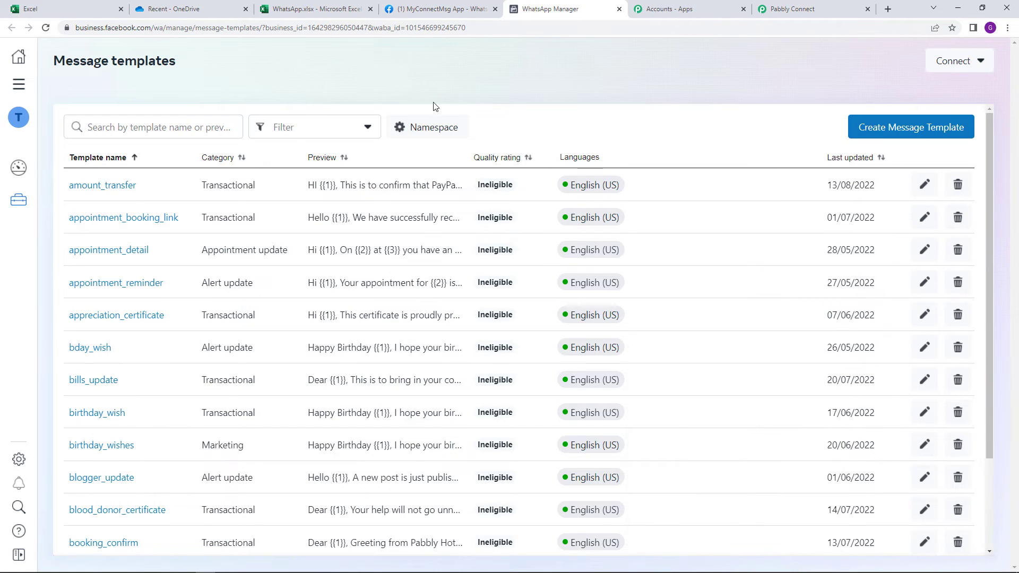
{"action": "left_click", "coordinate": [909, 129]}
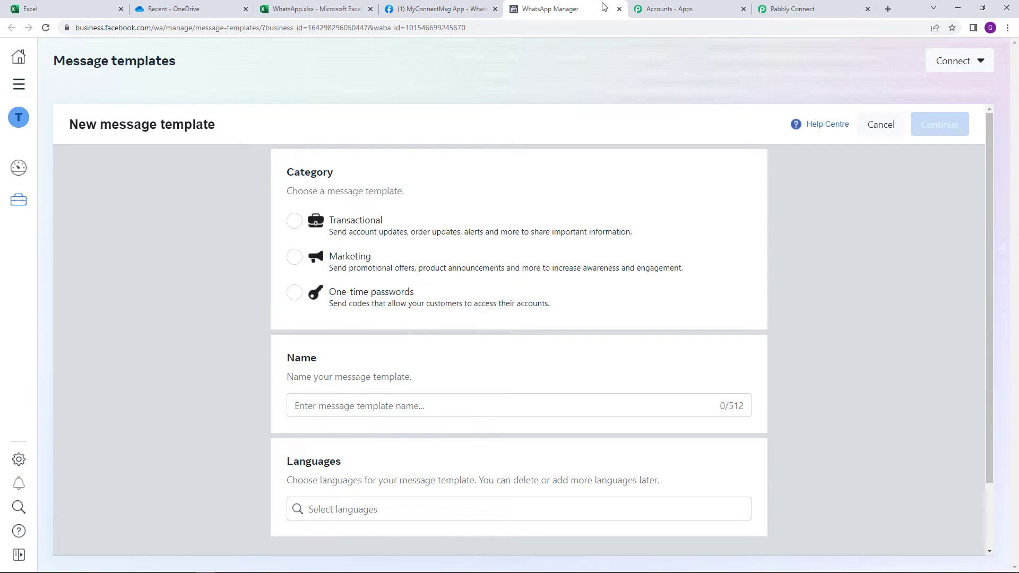
Step: Leave the new template form, search the message templates for new_lead and open the new_lead_signup template
{"action": "left_click", "coordinate": [618, 10]}
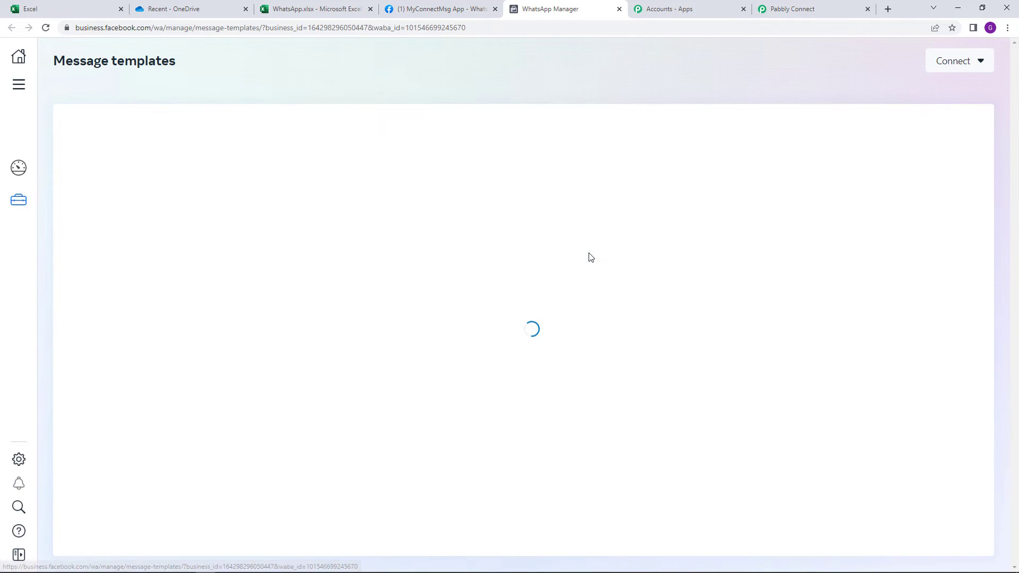
{"action": "left_click", "coordinate": [153, 126]}
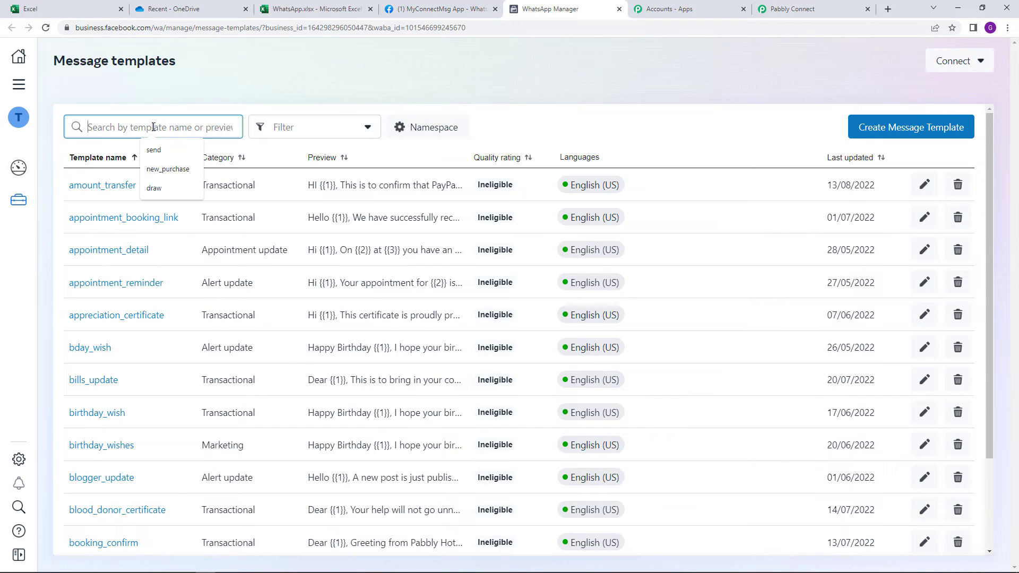
{"action": "type", "text": "new"}
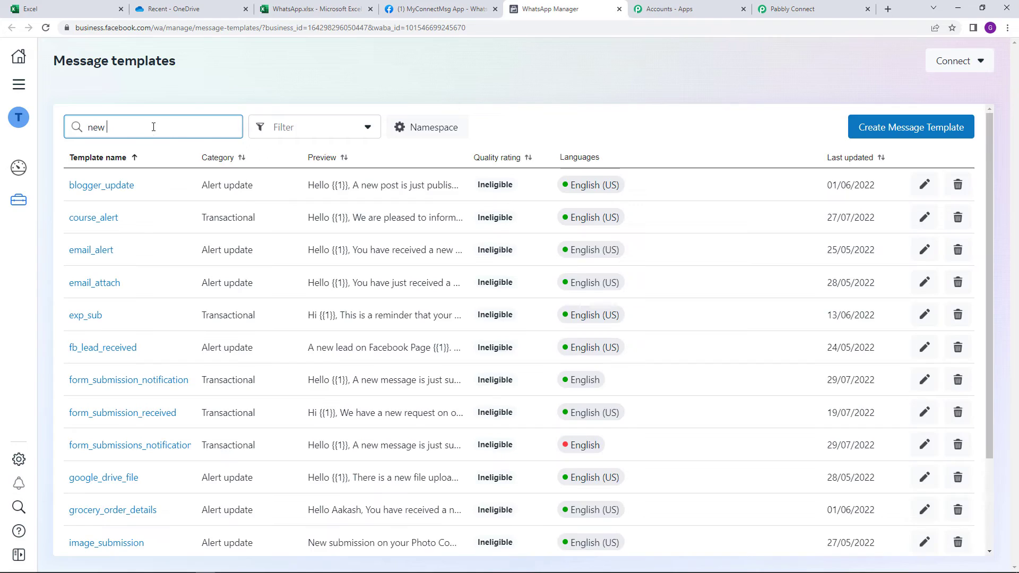
{"action": "type", "text": "_lead"}
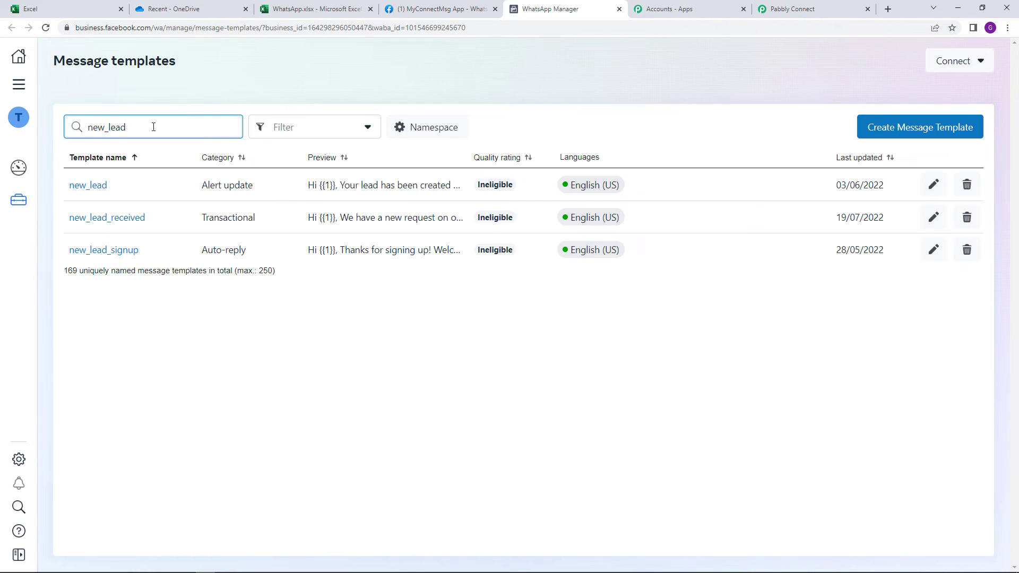
{"action": "left_click", "coordinate": [118, 250]}
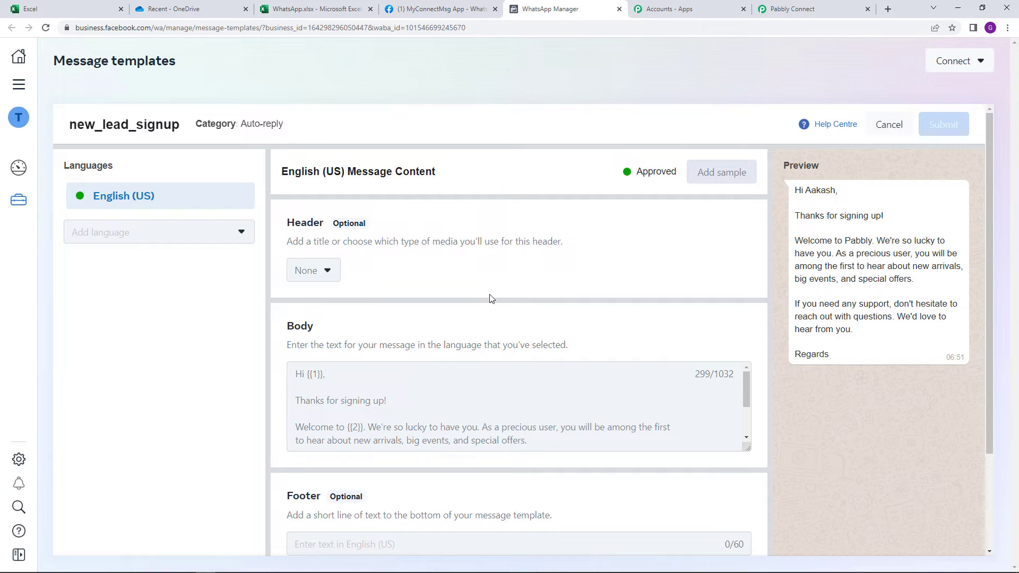
Step: Switch to Pabbly Connect and set the WhatsApp Cloud API action's Template Name to new_lead_signup
{"action": "left_click", "coordinate": [815, 5]}
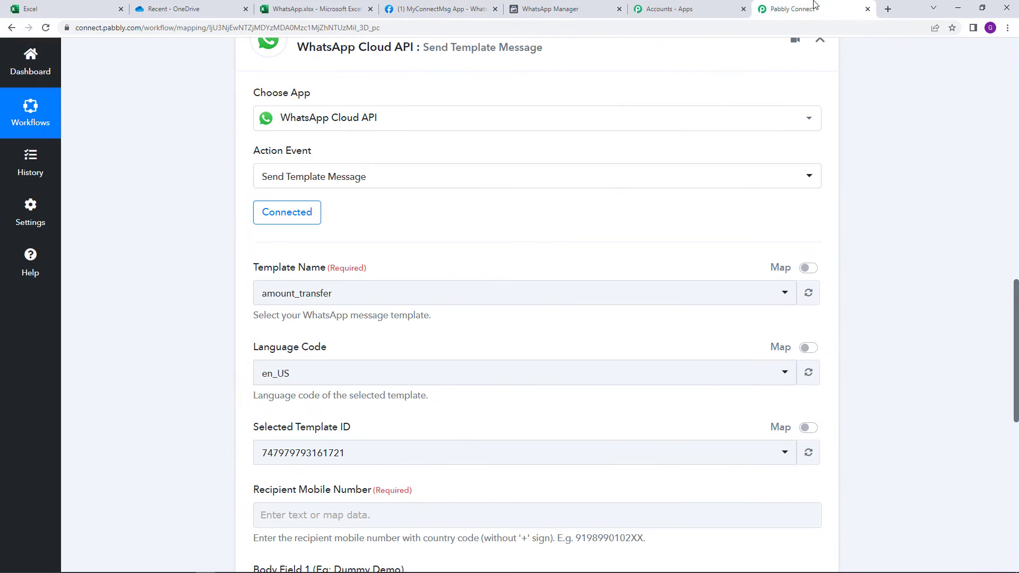
{"action": "left_click", "coordinate": [342, 300]}
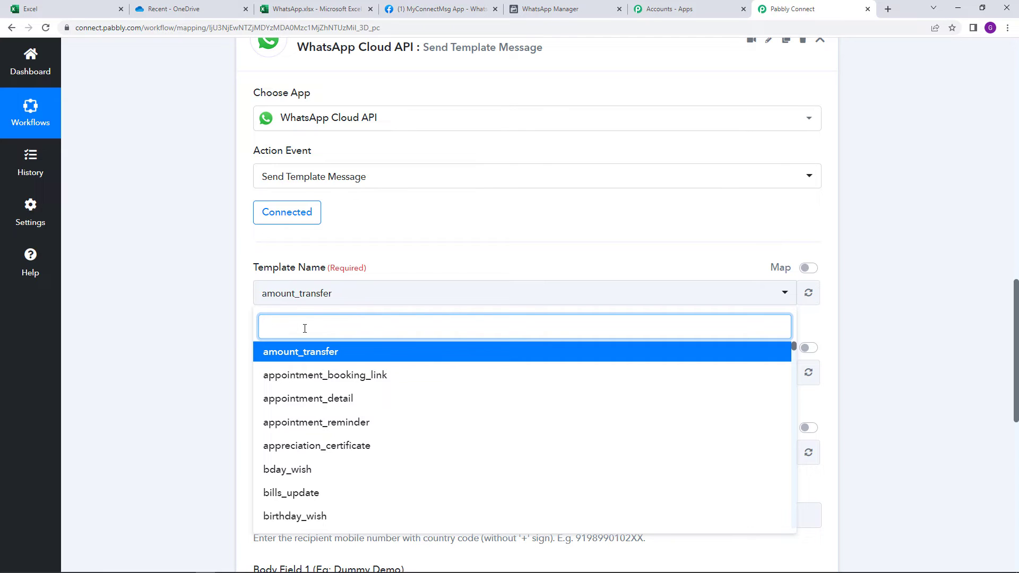
{"action": "type", "text": "new"}
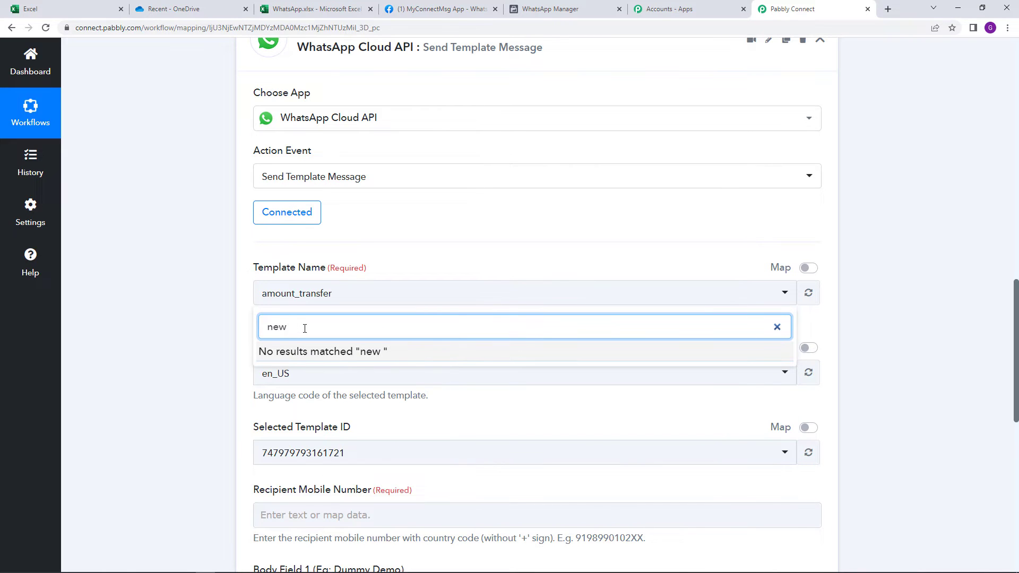
{"action": "key", "text": "BackSpace"}
{"action": "type", "text": "_"}
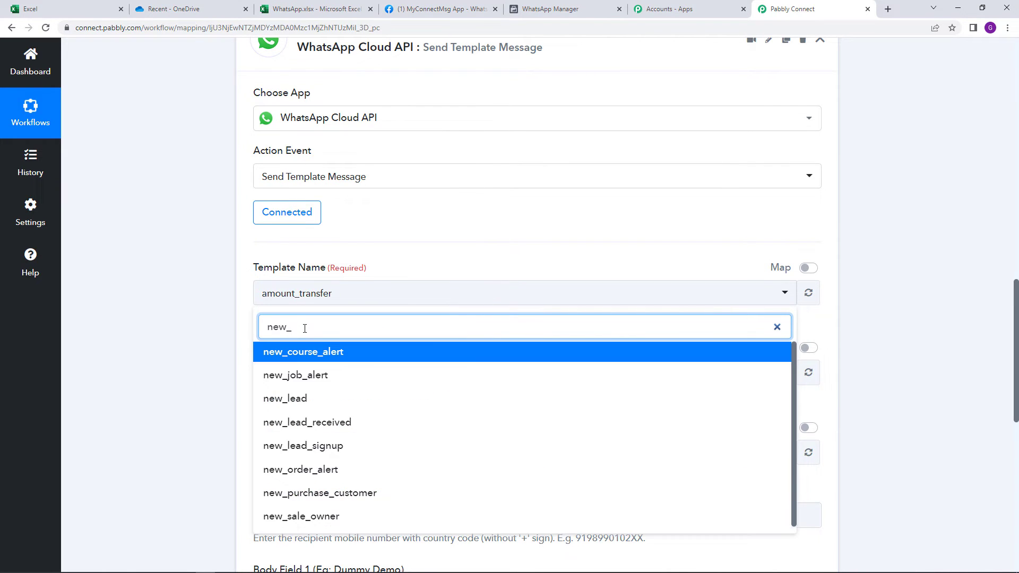
{"action": "type", "text": "lea"}
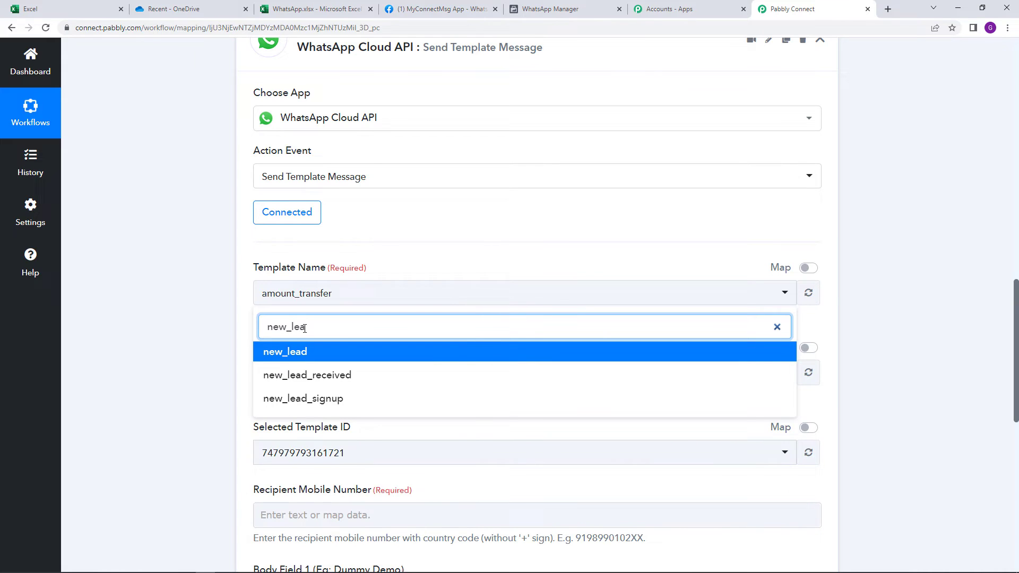
{"action": "left_click", "coordinate": [317, 400]}
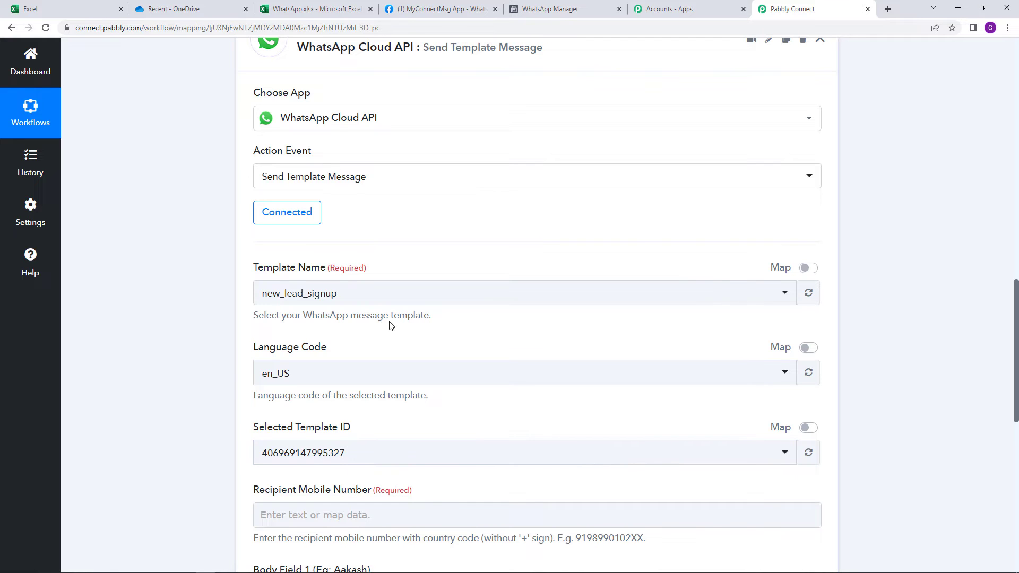
Step: Map Recipient Mobile Number to RowData 1 from the Microsoft Excel New Row in Worksheet step
{"action": "scroll", "coordinate": [494, 318], "scroll_direction": "down", "scroll_amount": 3}
{"action": "scroll", "coordinate": [482, 327], "scroll_direction": "down", "scroll_amount": 1}
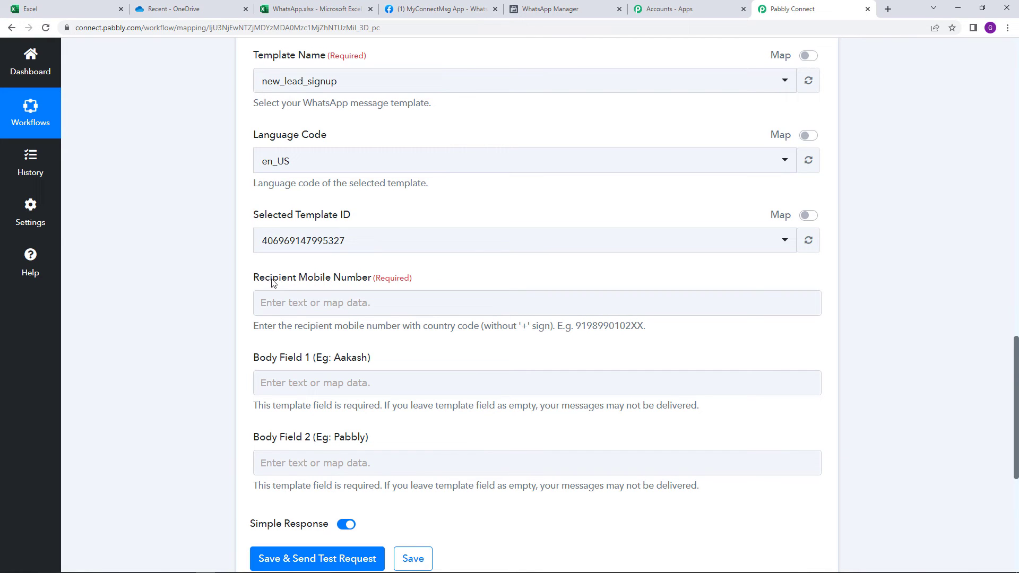
{"action": "left_click", "coordinate": [385, 303]}
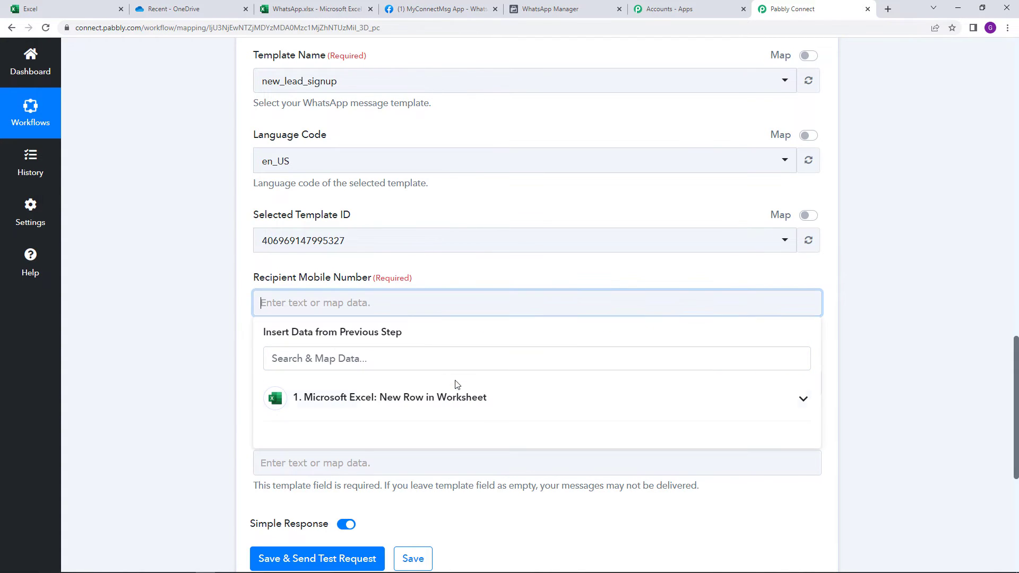
{"action": "left_click", "coordinate": [455, 399]}
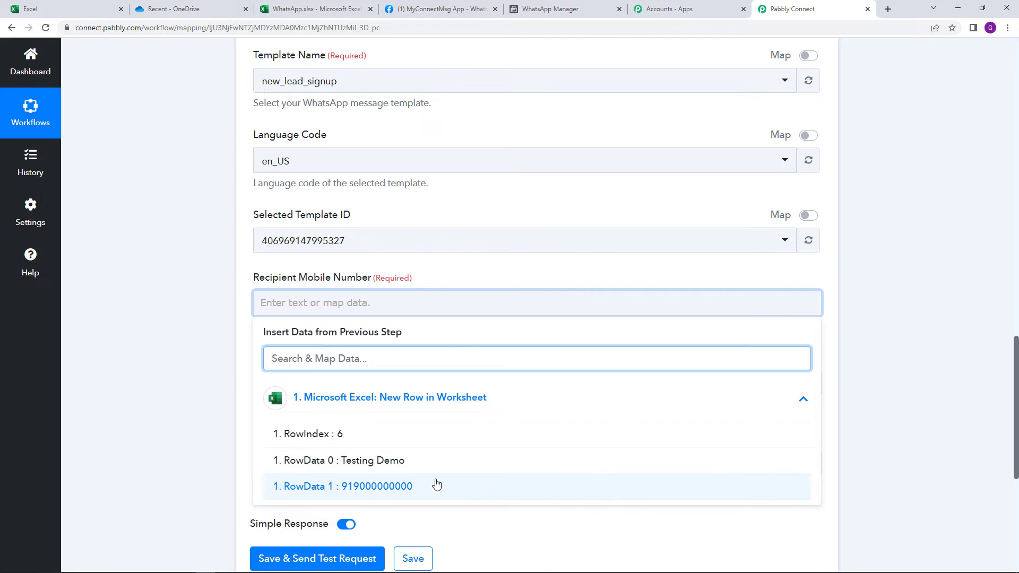
{"action": "left_click", "coordinate": [402, 487]}
{"action": "left_click", "coordinate": [495, 303]}
{"action": "left_click", "coordinate": [504, 273]}
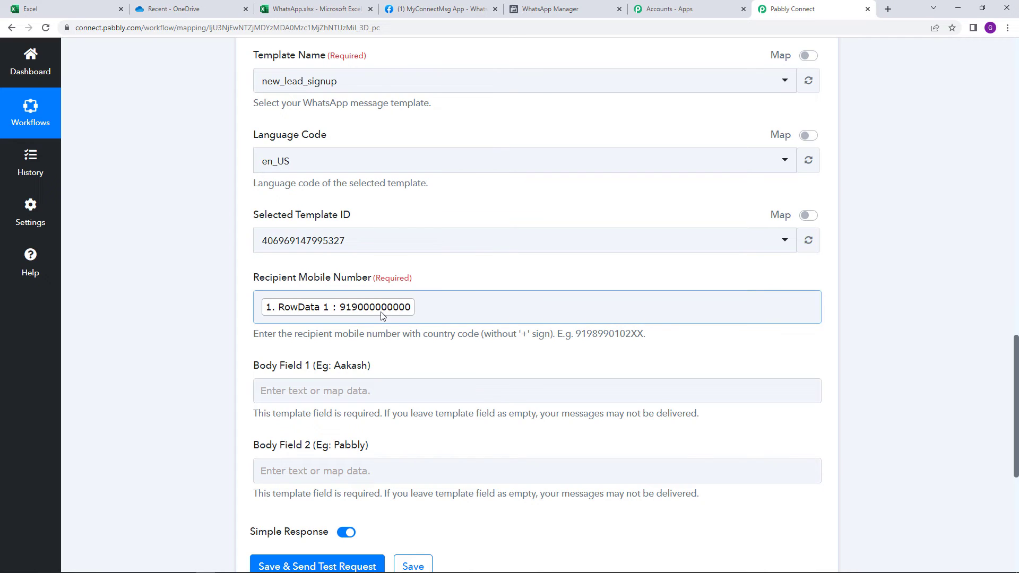
Step: Switch to WhatsApp Manager and examine the body variables and preview of the new_lead_signup template
{"action": "left_click", "coordinate": [403, 395]}
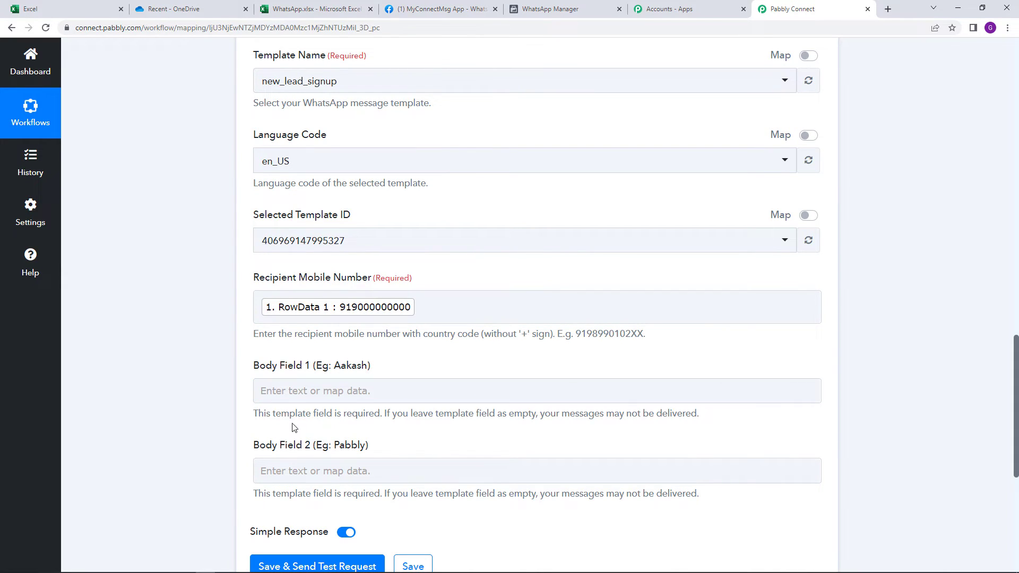
{"action": "left_click", "coordinate": [316, 472]}
{"action": "left_click", "coordinate": [573, 9]}
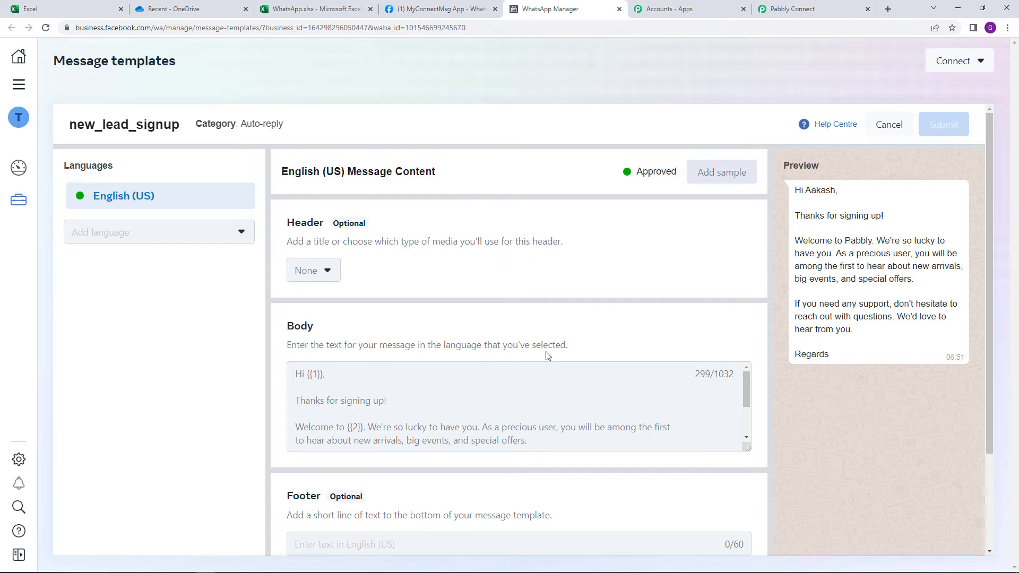
{"action": "scroll", "coordinate": [475, 417], "scroll_direction": "down", "scroll_amount": 1}
{"action": "scroll", "coordinate": [475, 417], "scroll_direction": "up", "scroll_amount": 1}
Step: Return to Pabbly Connect and map Body Field 1 to RowData 0 from the Microsoft Excel step
{"action": "left_click", "coordinate": [795, 4]}
{"action": "left_click", "coordinate": [285, 390]}
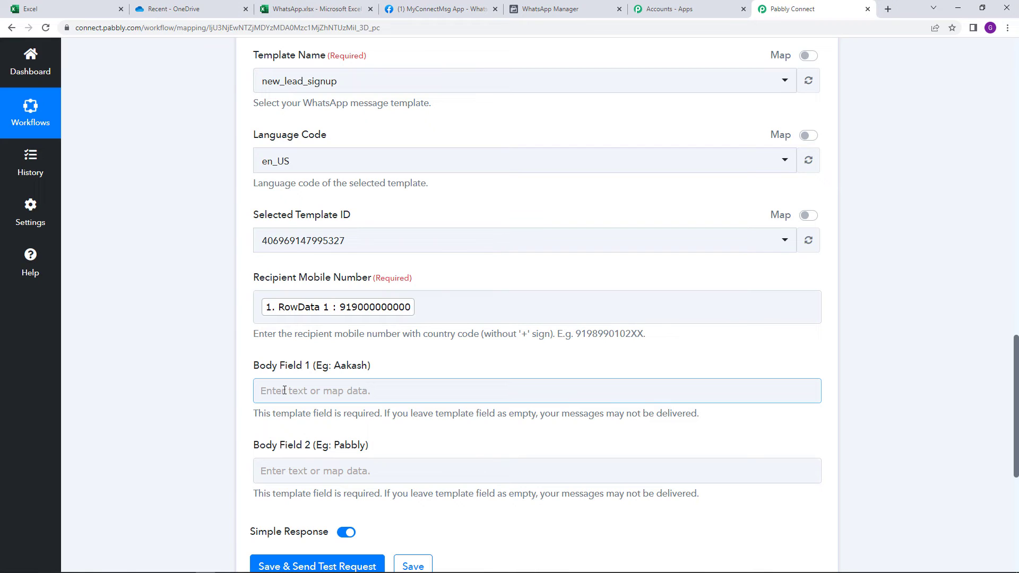
{"action": "left_click", "coordinate": [284, 390]}
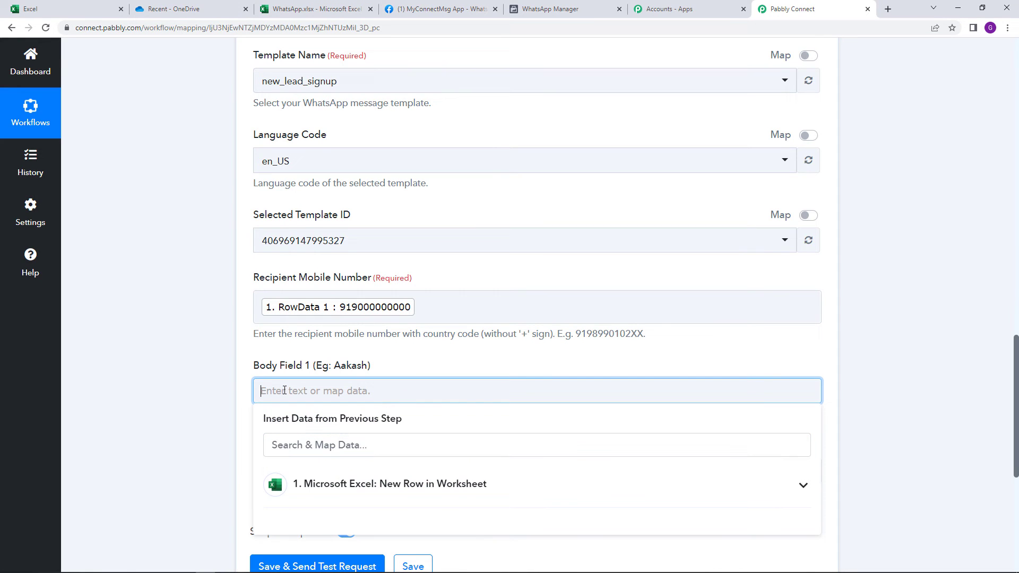
{"action": "left_click", "coordinate": [374, 483]}
{"action": "scroll", "coordinate": [393, 492], "scroll_direction": "down", "scroll_amount": 1}
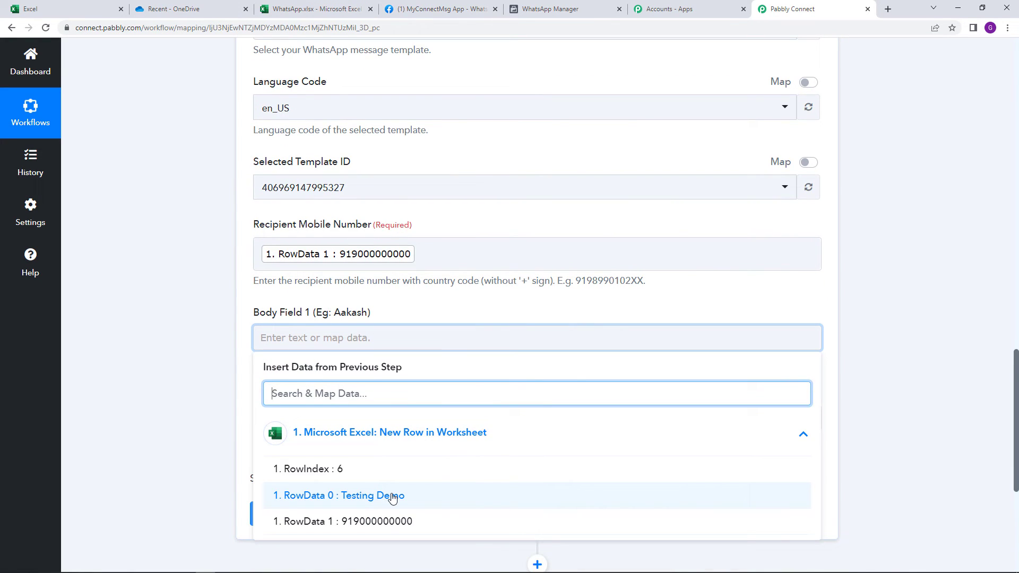
{"action": "left_click", "coordinate": [392, 497]}
{"action": "left_click", "coordinate": [401, 309]}
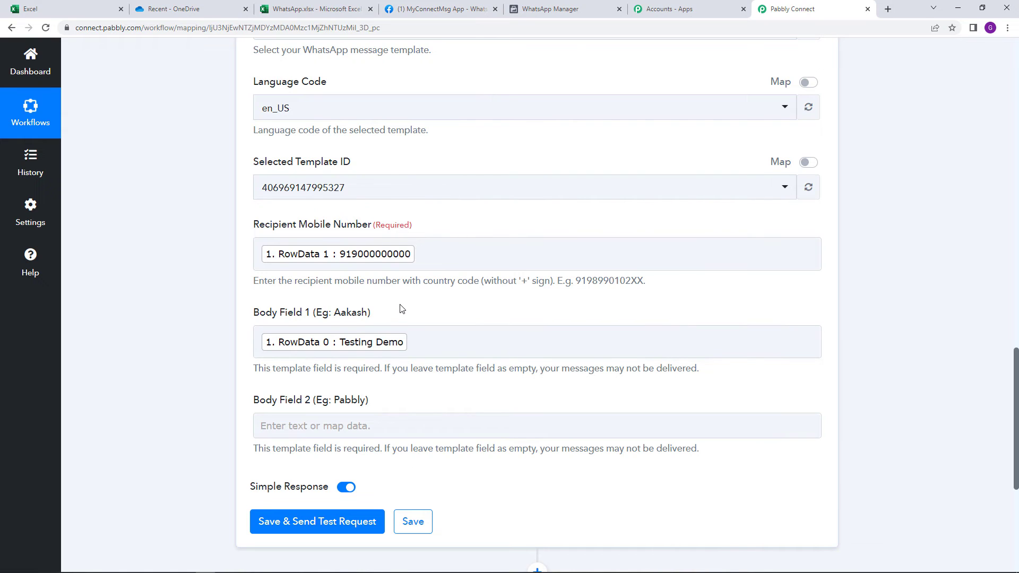
Step: Check the template preview in WhatsApp Manager, return to Pabbly Connect and set Body Field 2 to Pabbly
{"action": "left_click", "coordinate": [343, 420]}
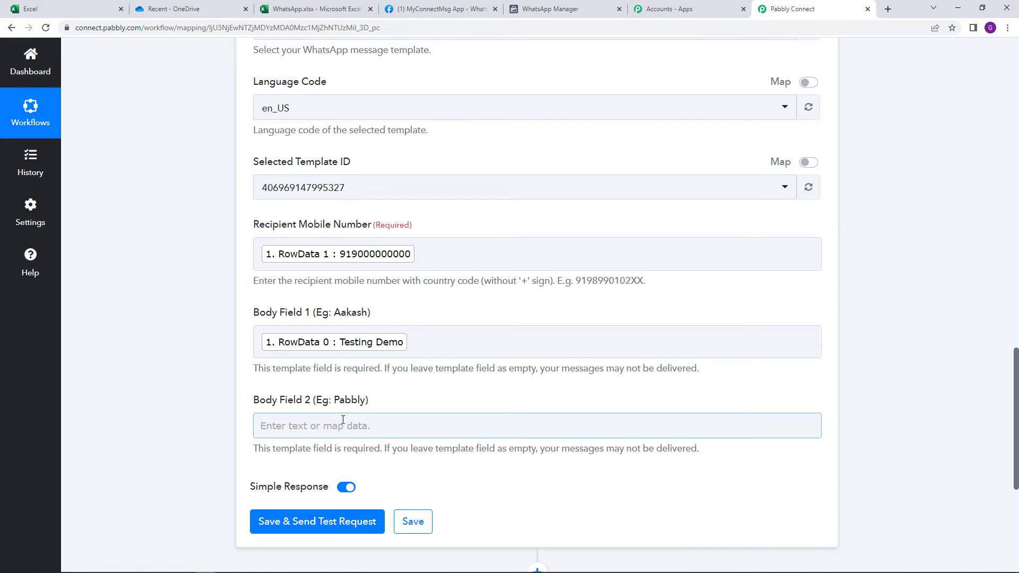
{"action": "left_click", "coordinate": [542, 7]}
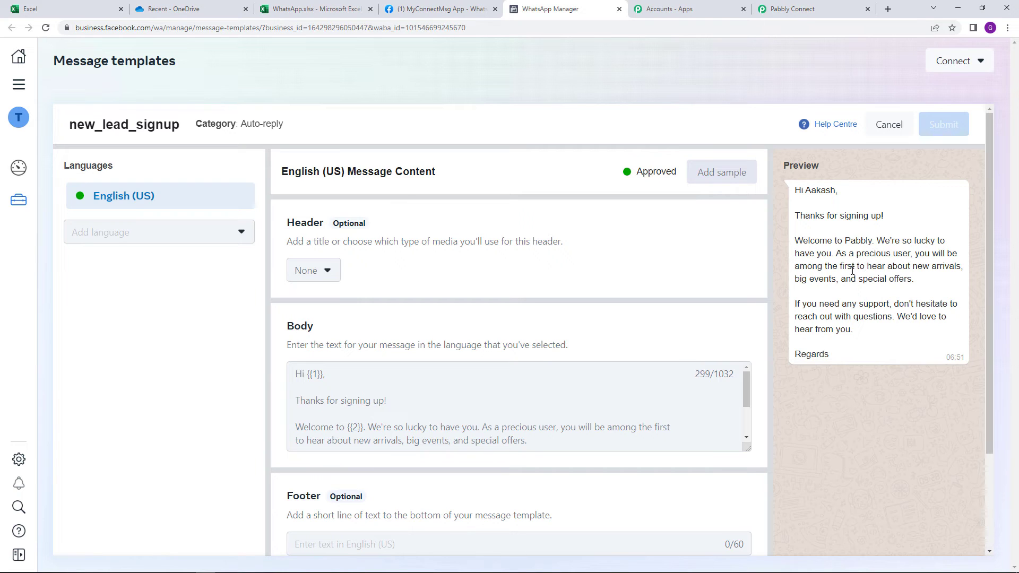
{"action": "left_click", "coordinate": [791, 7]}
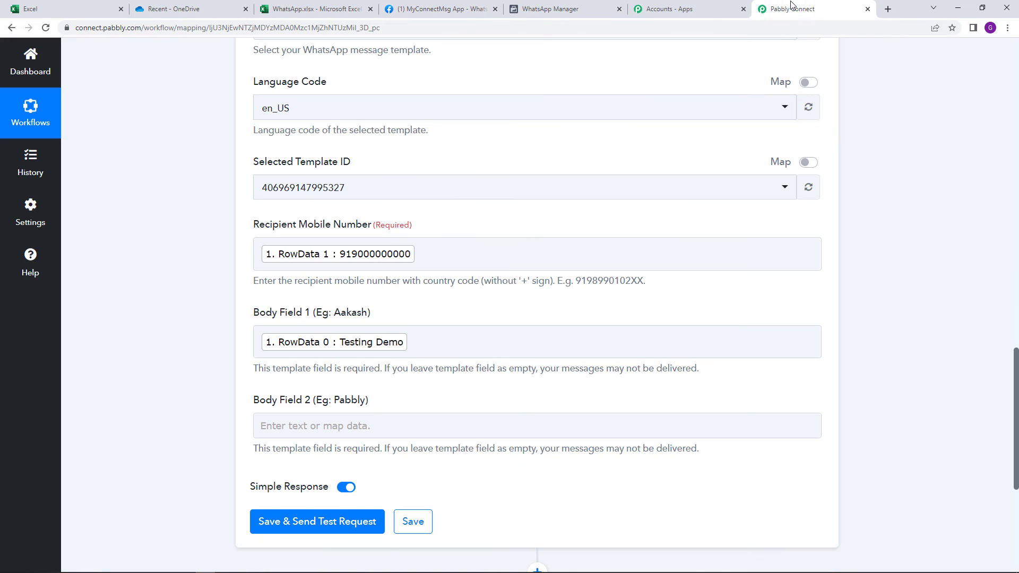
{"action": "left_click", "coordinate": [414, 427]}
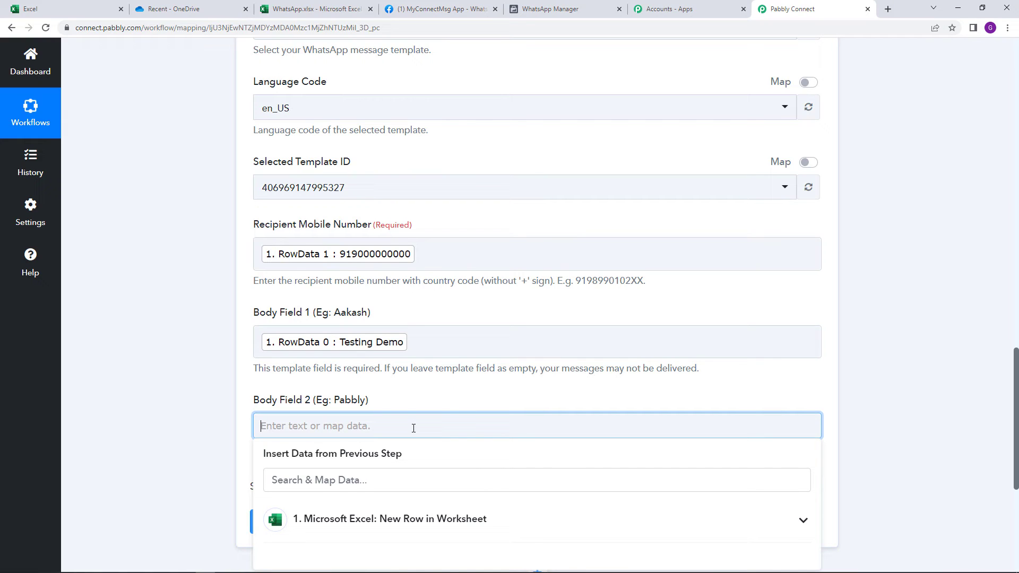
{"action": "type", "text": "Pabbly"}
{"action": "left_click", "coordinate": [432, 380]}
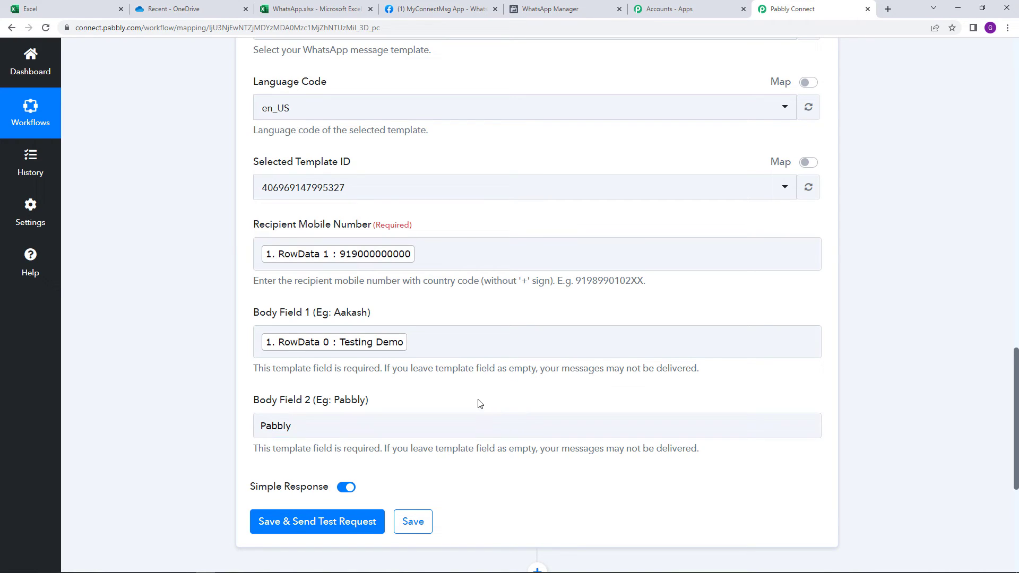
Step: Check the chat list in WhatsApp Desktop and return to Pabbly Connect
{"action": "scroll", "coordinate": [465, 394], "scroll_direction": "down", "scroll_amount": 1}
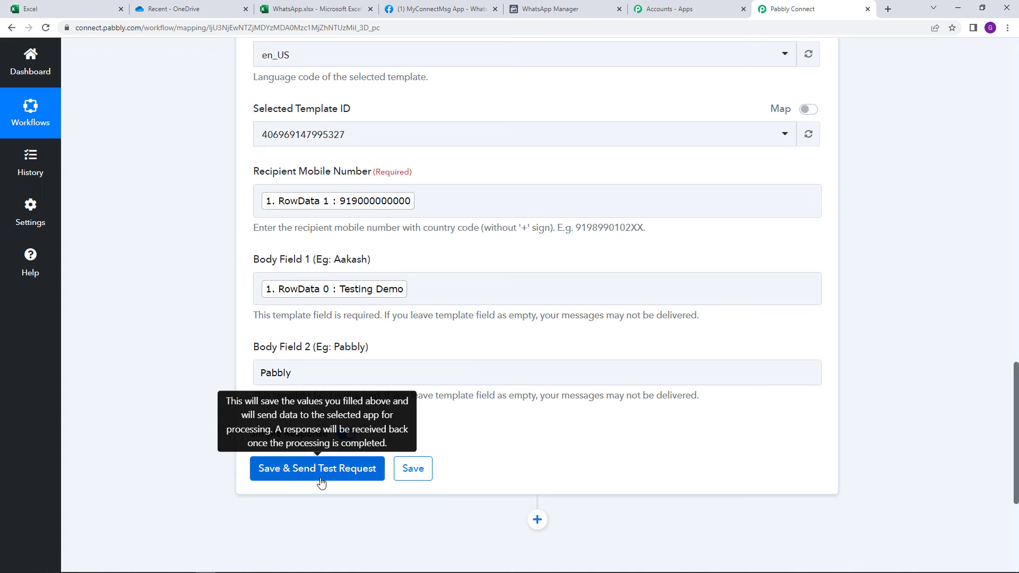
{"action": "scroll", "coordinate": [398, 396], "scroll_direction": "up", "scroll_amount": 1}
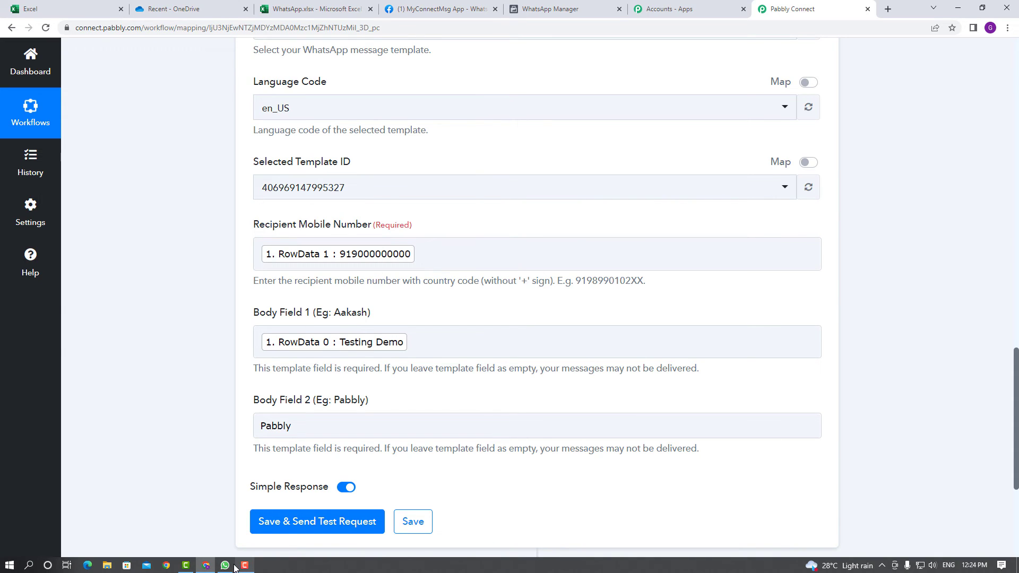
{"action": "left_click", "coordinate": [225, 565]}
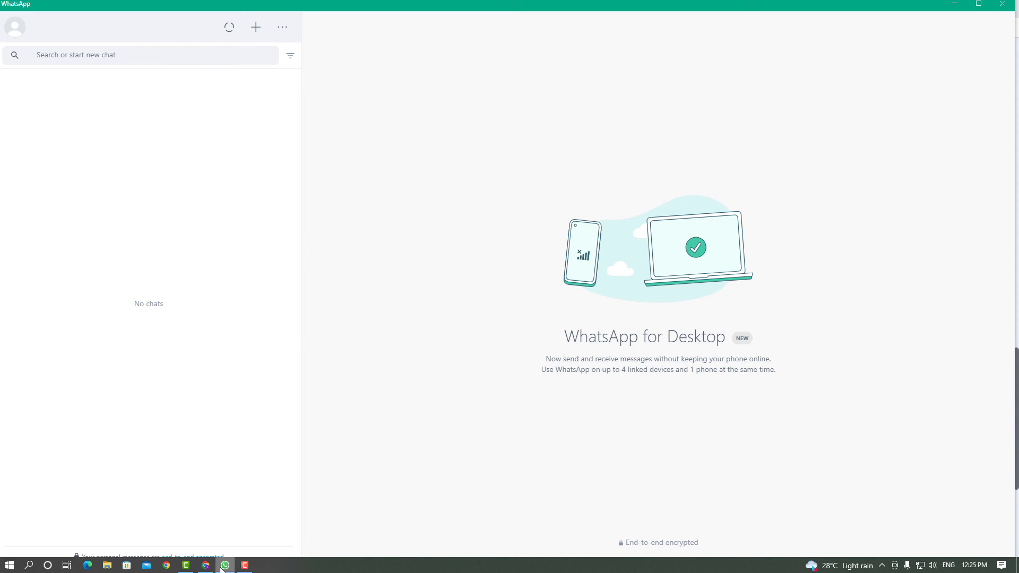
{"action": "left_click", "coordinate": [224, 566]}
Step: Replace the mapped Recipient Mobile Number with a test phone number including country code, and save and send the test request
{"action": "left_click", "coordinate": [357, 260]}
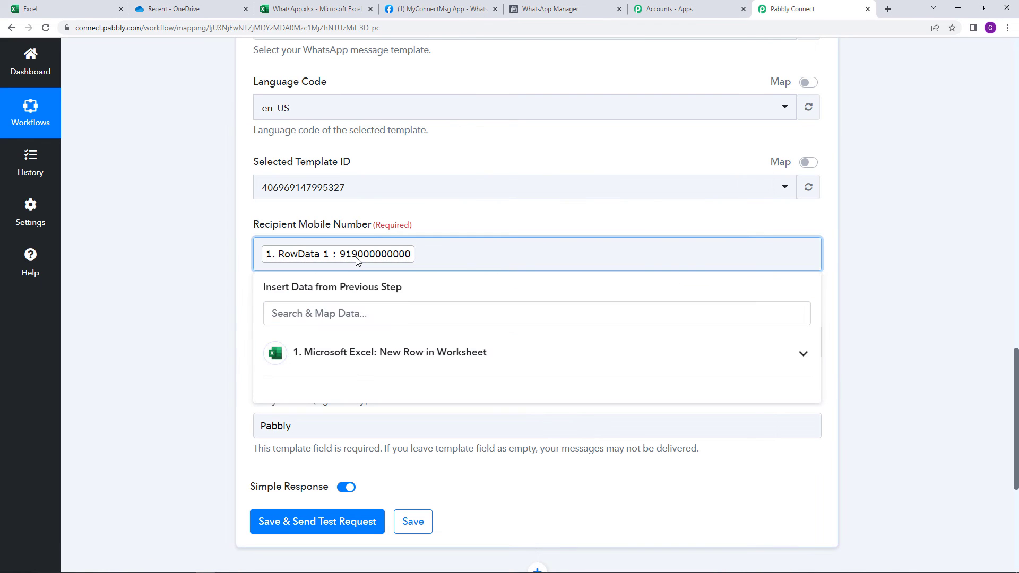
{"action": "left_click", "coordinate": [356, 260]}
{"action": "key", "text": "BackSpace"}
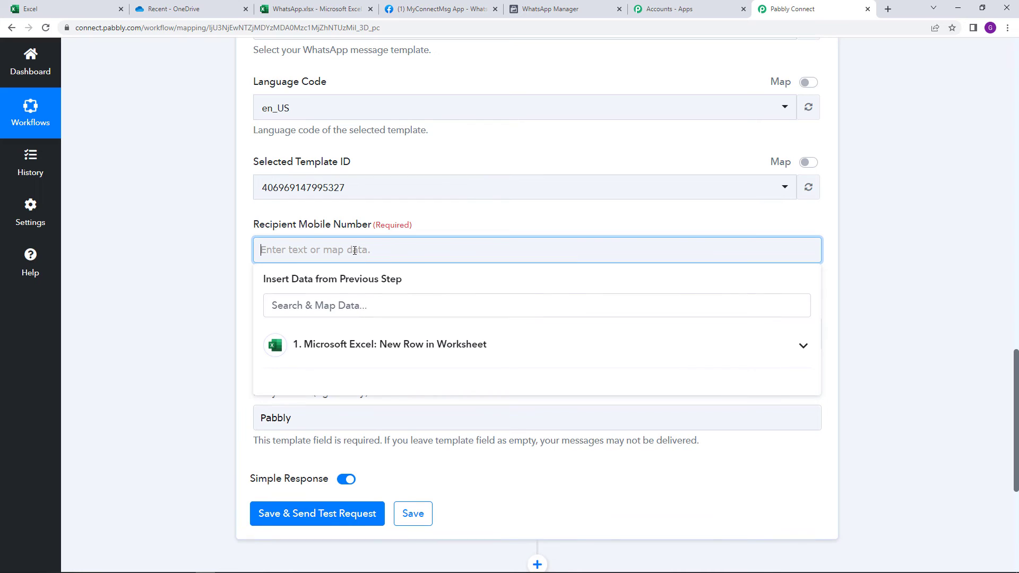
{"action": "type", "text": "91"}
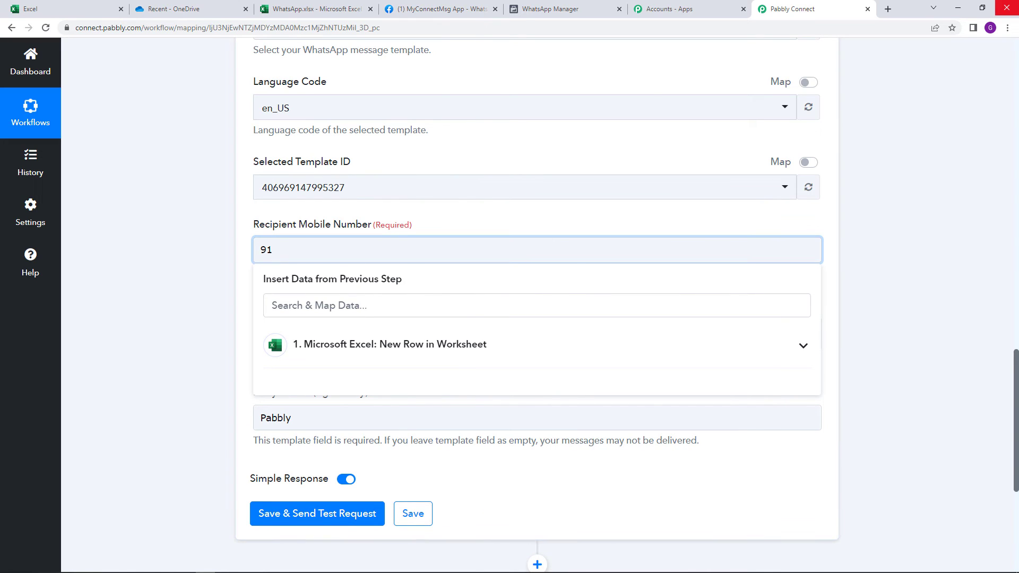
{"action": "type", "text": "706****614"}
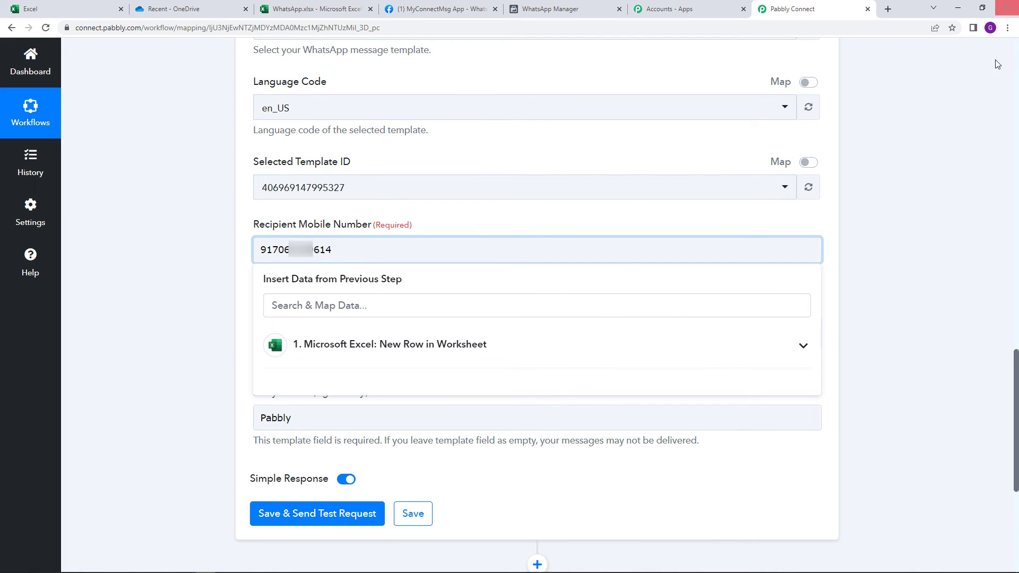
{"action": "left_click", "coordinate": [529, 216]}
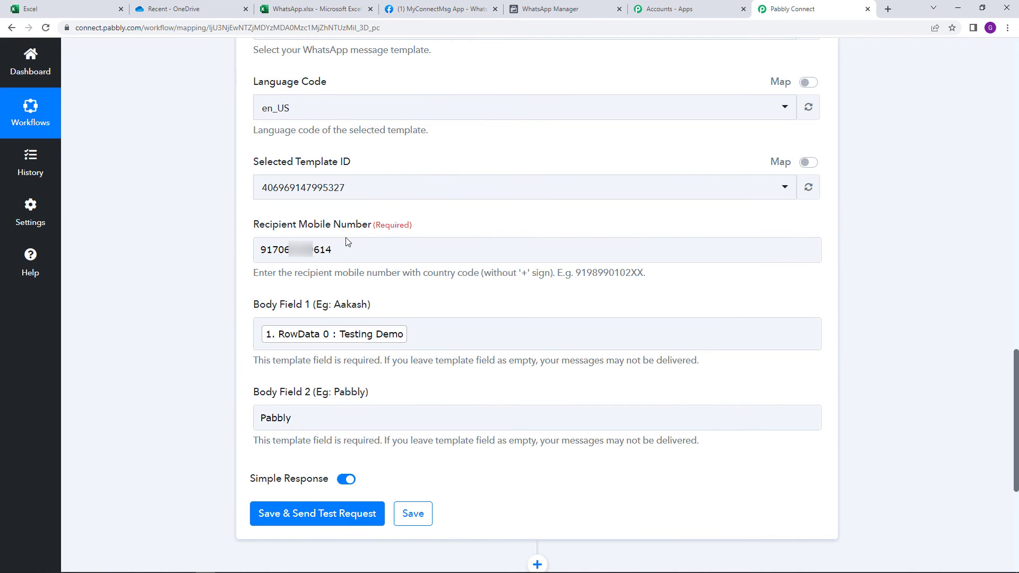
{"action": "left_click", "coordinate": [318, 364]}
{"action": "left_click", "coordinate": [336, 515]}
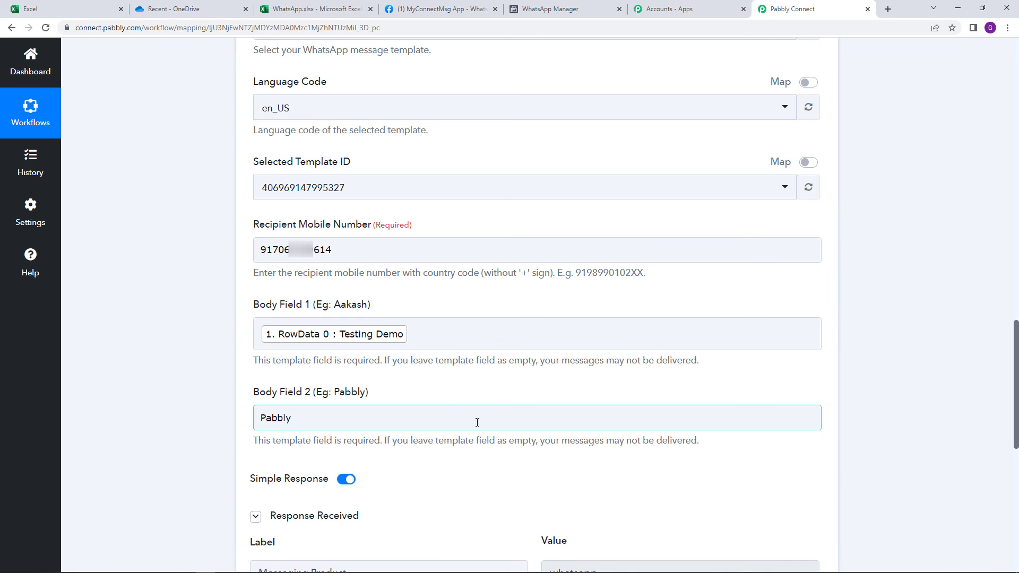
Step: Review the response received from the test request, switch to WhatsApp Desktop and open the chat containing the new message
{"action": "scroll", "coordinate": [482, 457], "scroll_direction": "down", "scroll_amount": 4}
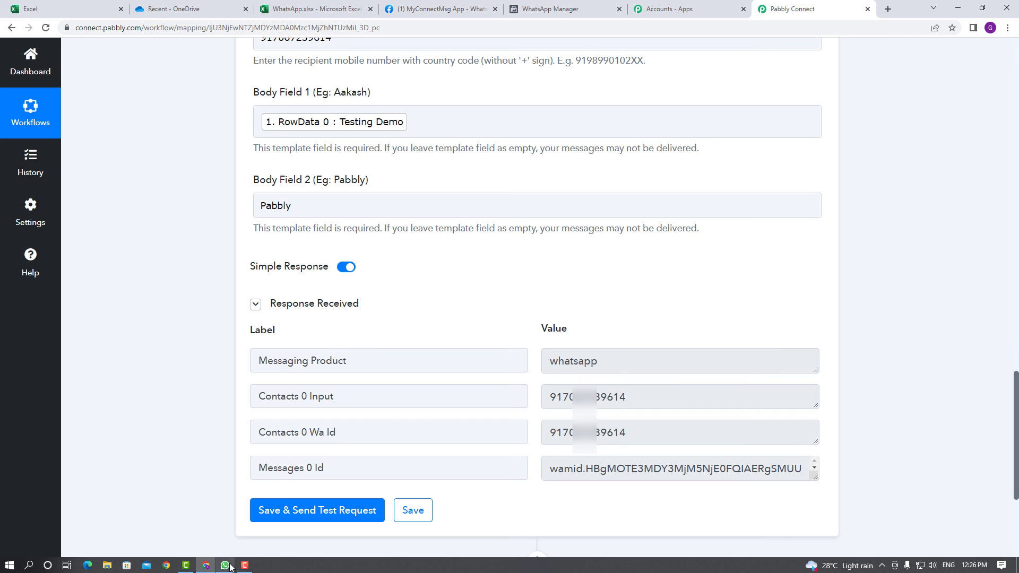
{"action": "left_click", "coordinate": [226, 566]}
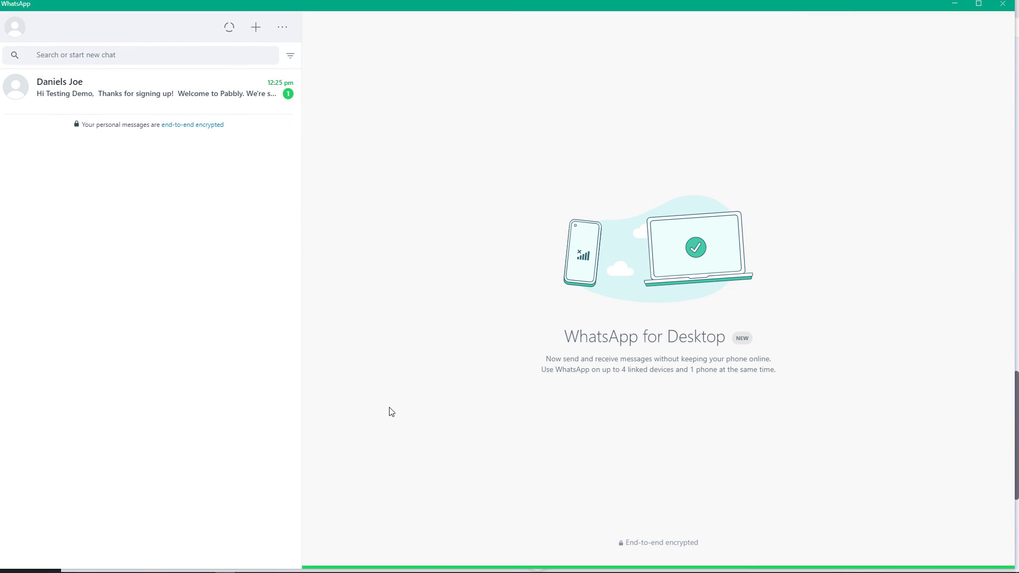
{"action": "left_click", "coordinate": [148, 92]}
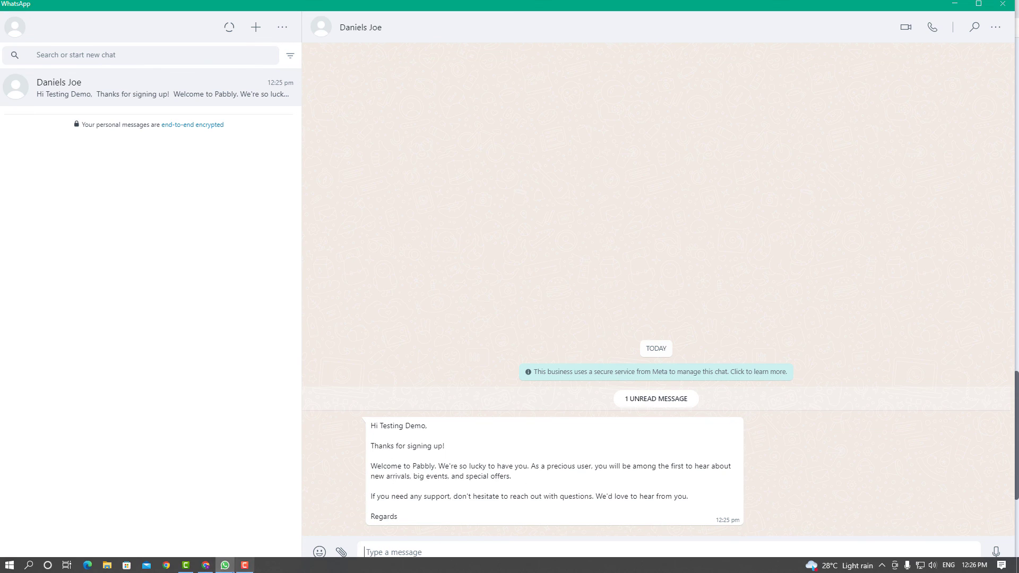
Step: Return to Pabbly Connect and save the WhatsApp Cloud API action step
{"action": "left_click", "coordinate": [210, 567]}
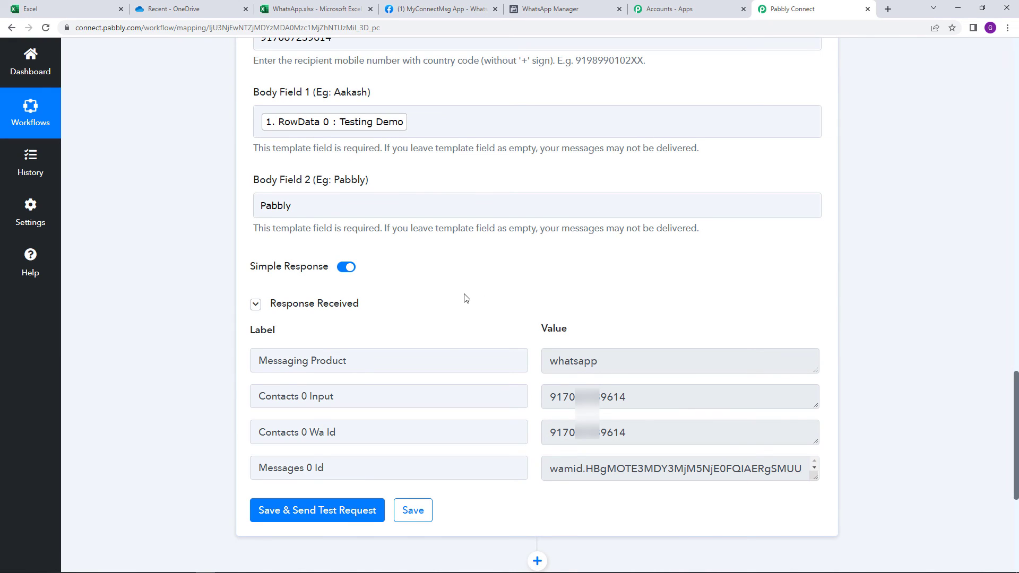
{"action": "left_click", "coordinate": [419, 520]}
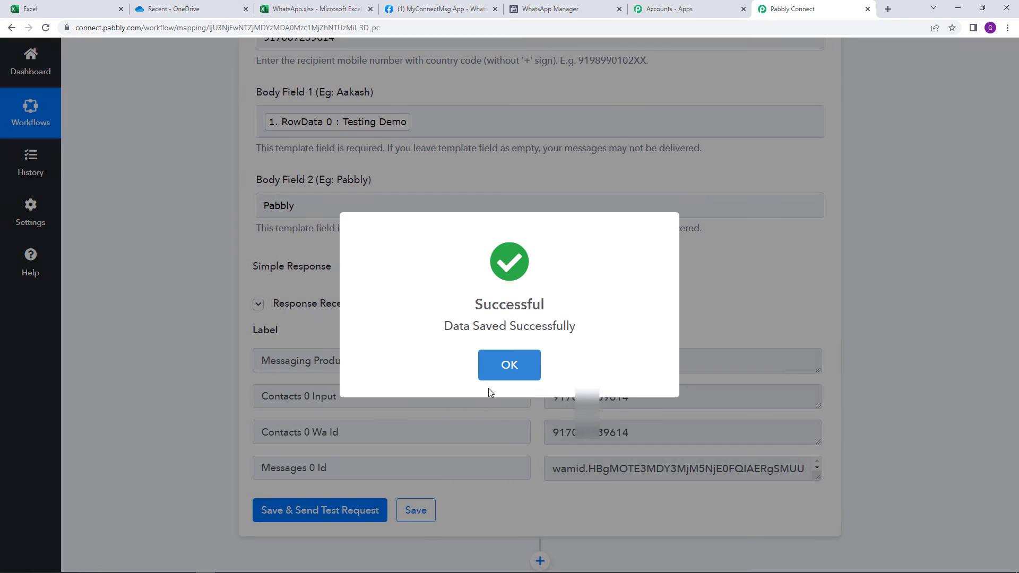
{"action": "left_click", "coordinate": [501, 379]}
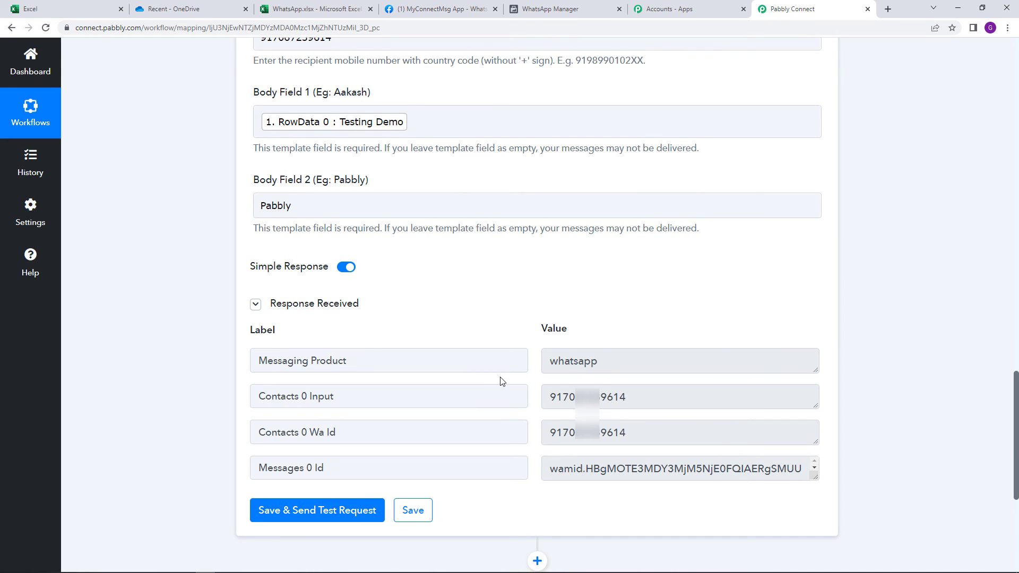
Step: Check how often the Microsoft Excel trigger looks for new data
{"action": "scroll", "coordinate": [501, 381], "scroll_direction": "up", "scroll_amount": 20}
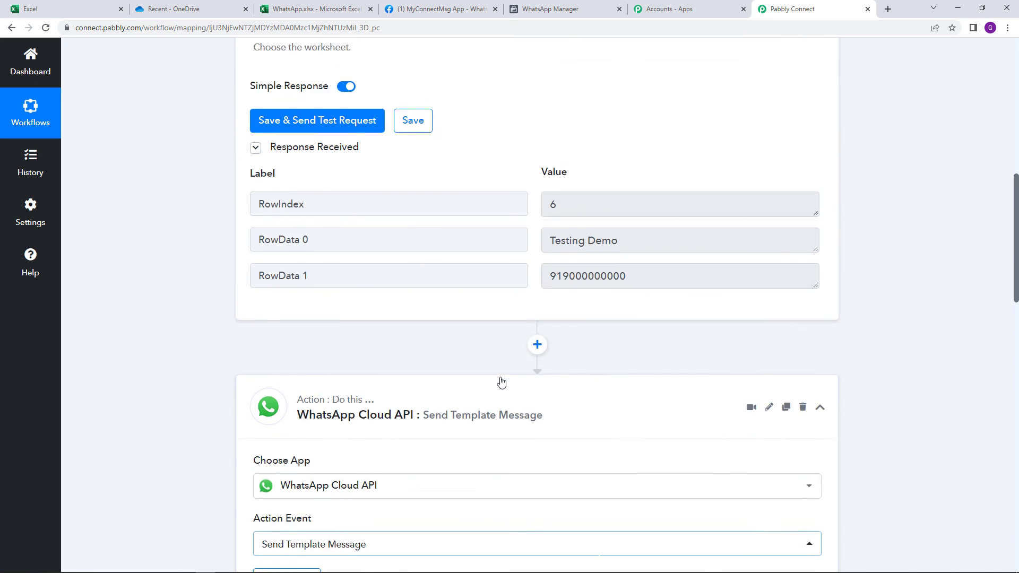
{"action": "scroll", "coordinate": [501, 381], "scroll_direction": "up", "scroll_amount": 3}
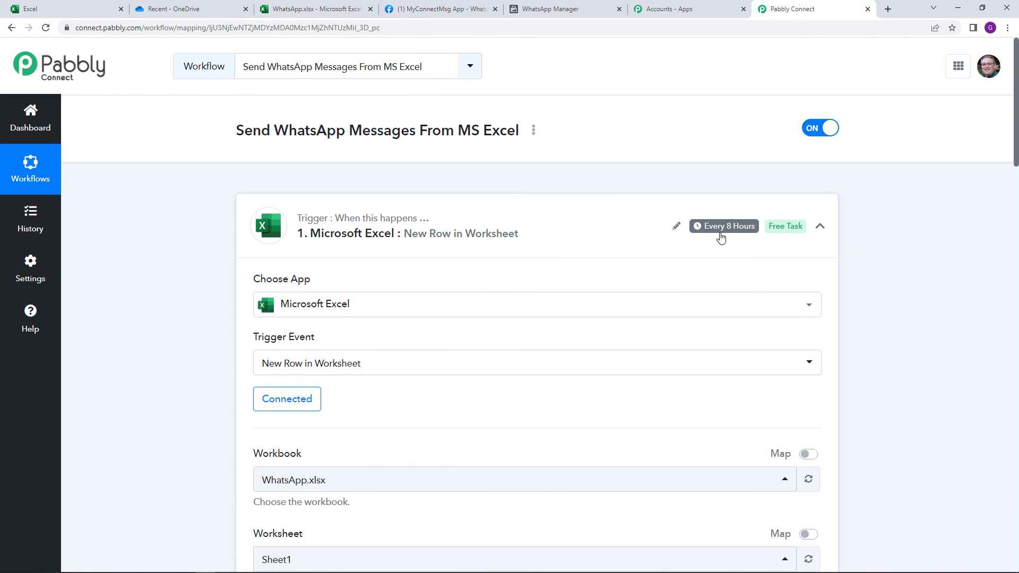
{"action": "mouse_move", "coordinate": [720, 238]}
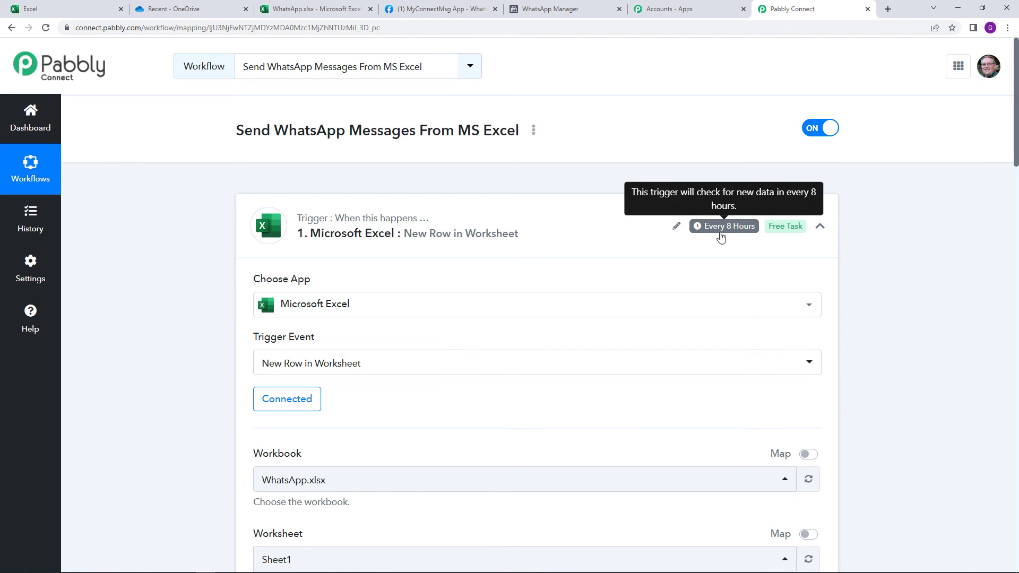
Step: Review the rows in the WhatsApp.xlsx workbook and the new_lead_signup template in WhatsApp Manager
{"action": "left_click", "coordinate": [33, 8]}
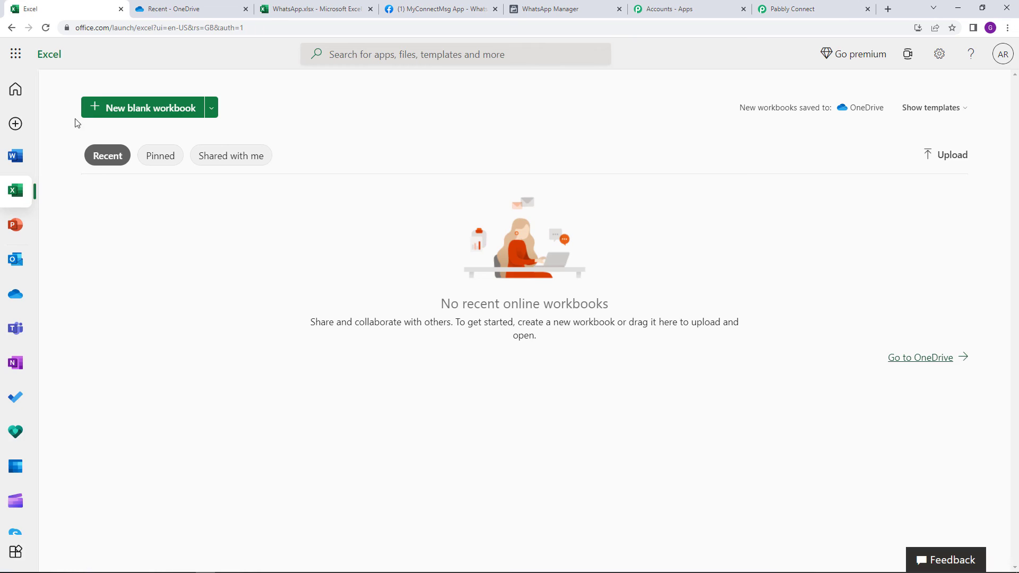
{"action": "left_click", "coordinate": [298, 8]}
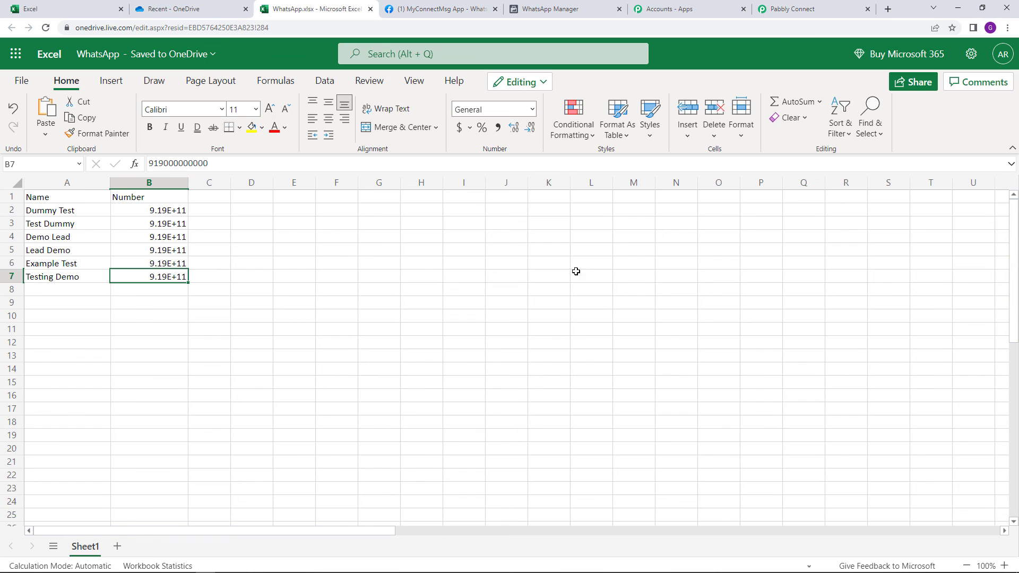
{"action": "left_click", "coordinate": [568, 7]}
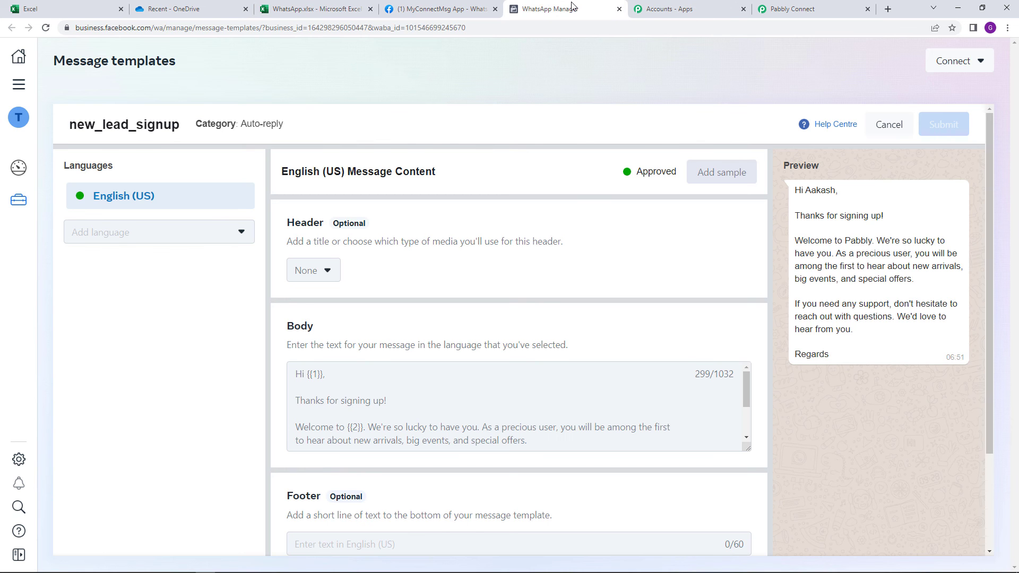
Step: Return to Pabbly Connect and generate a share link for the Send WhatsApp Messages From MS Excel workflow
{"action": "left_click", "coordinate": [817, 8]}
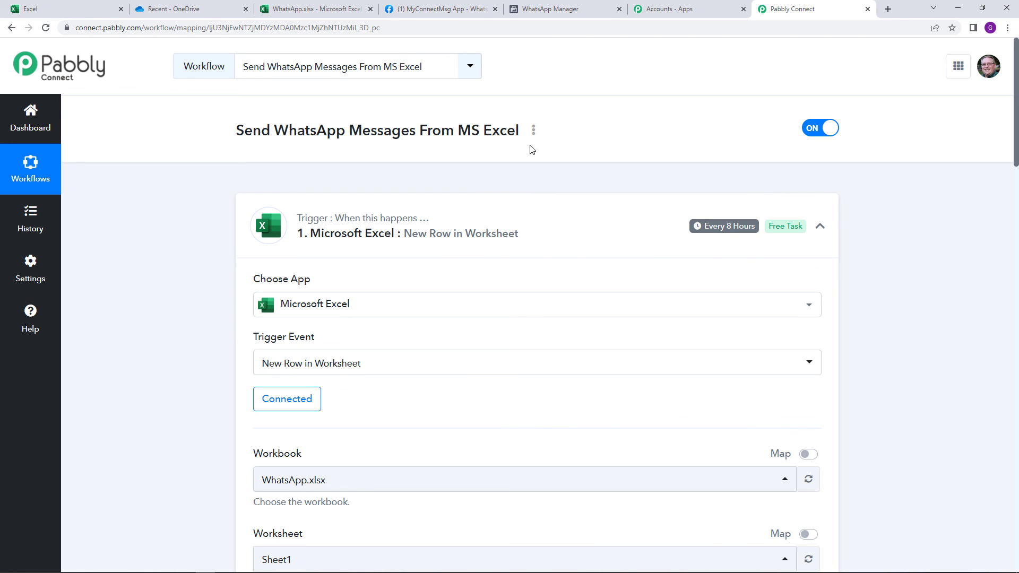
{"action": "left_click", "coordinate": [533, 130]}
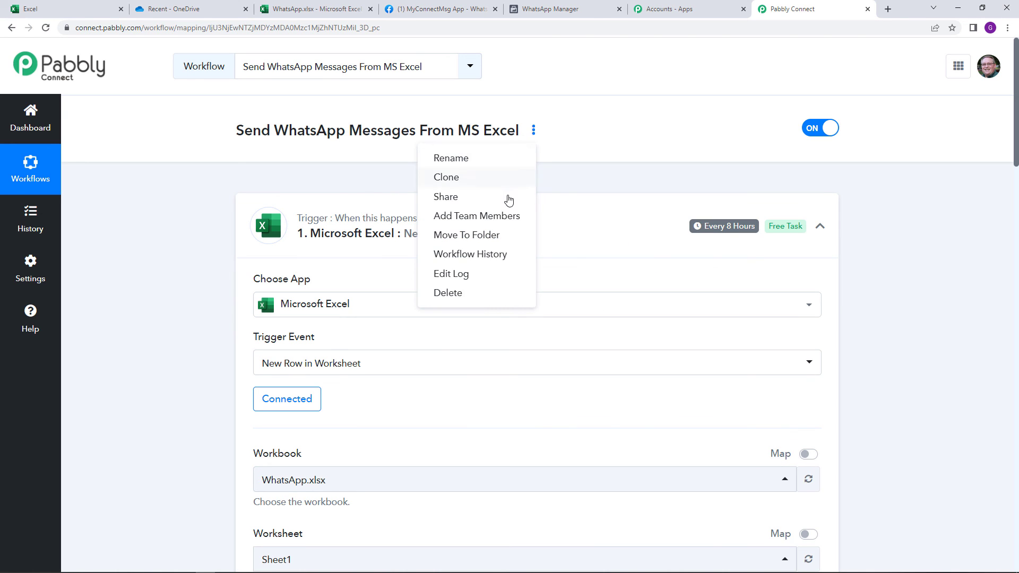
{"action": "left_click", "coordinate": [508, 197]}
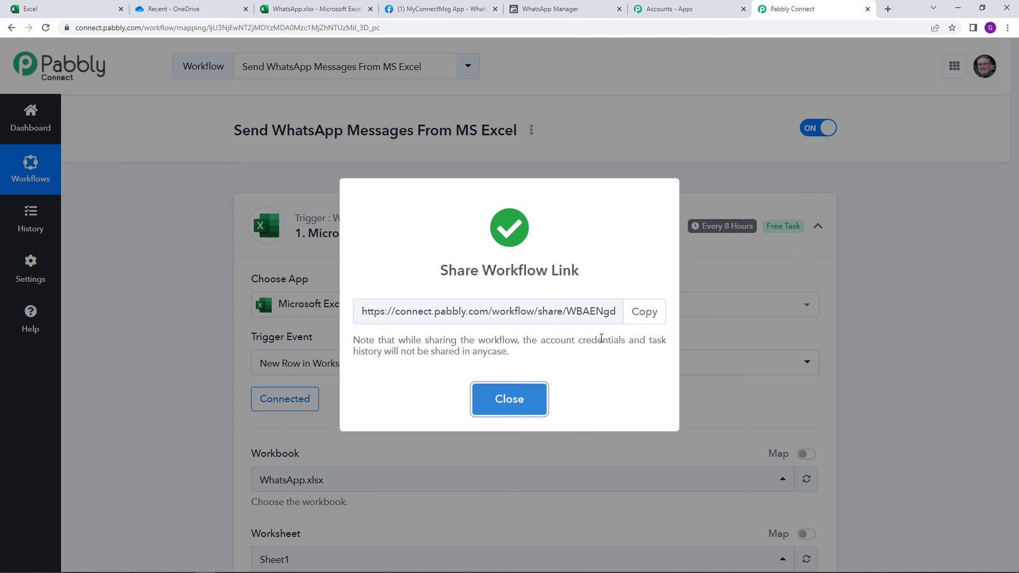